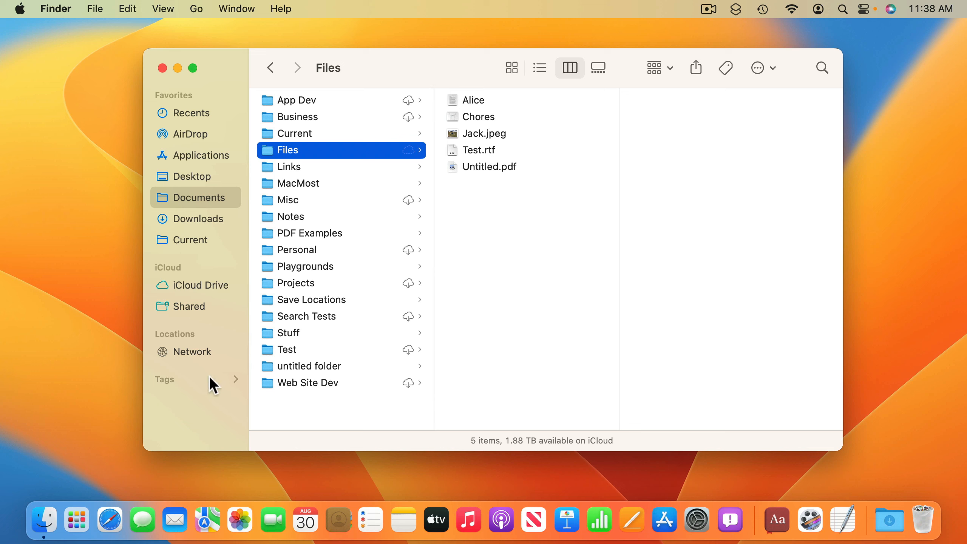
# Step: Expand the Tags section of the sidebar and look over the listed tags
pyautogui.click(235, 379)
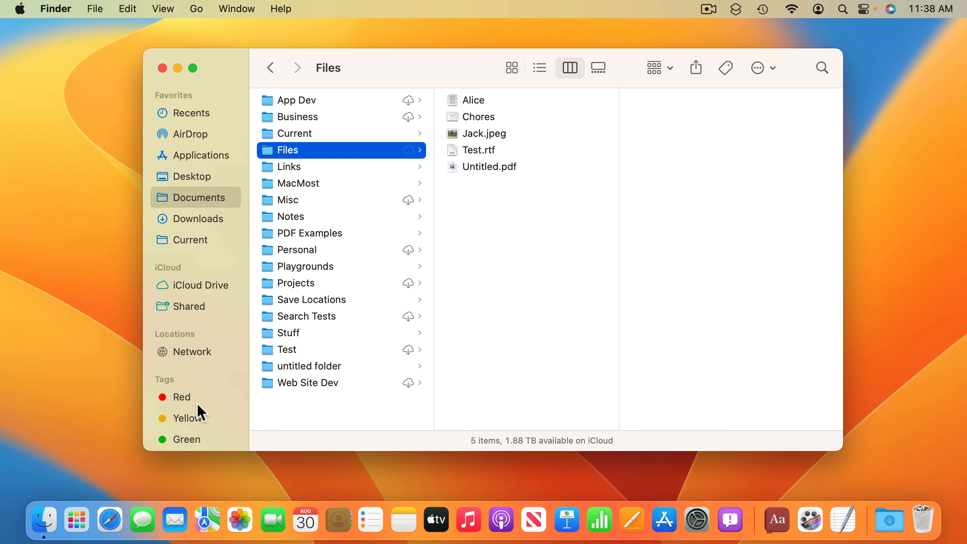
pyautogui.scroll(-5, 196, 407)
pyautogui.scroll(5, 194, 407)
# Step: View the tags that can be assigned to the Alice file in the Files folder, without assigning one
pyautogui.click(461, 98)
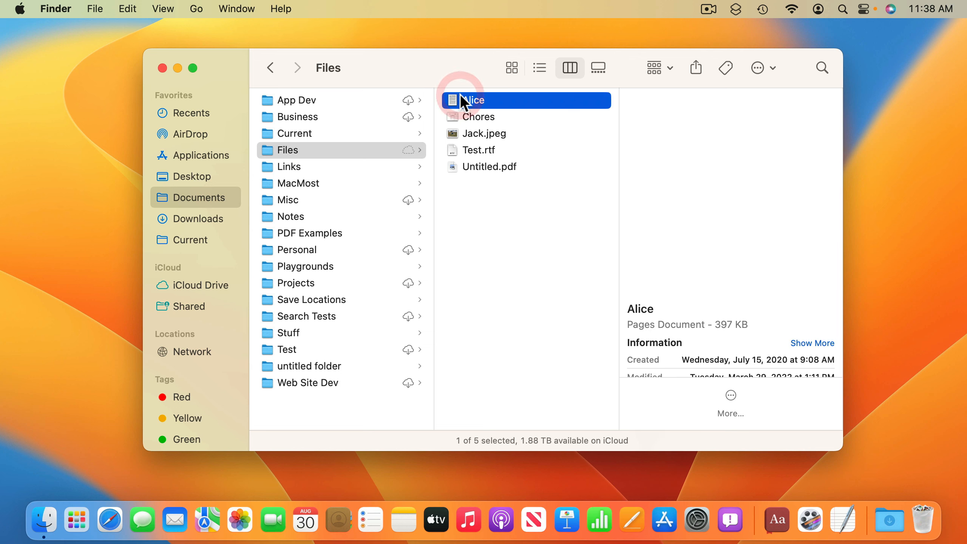
pyautogui.click(95, 9)
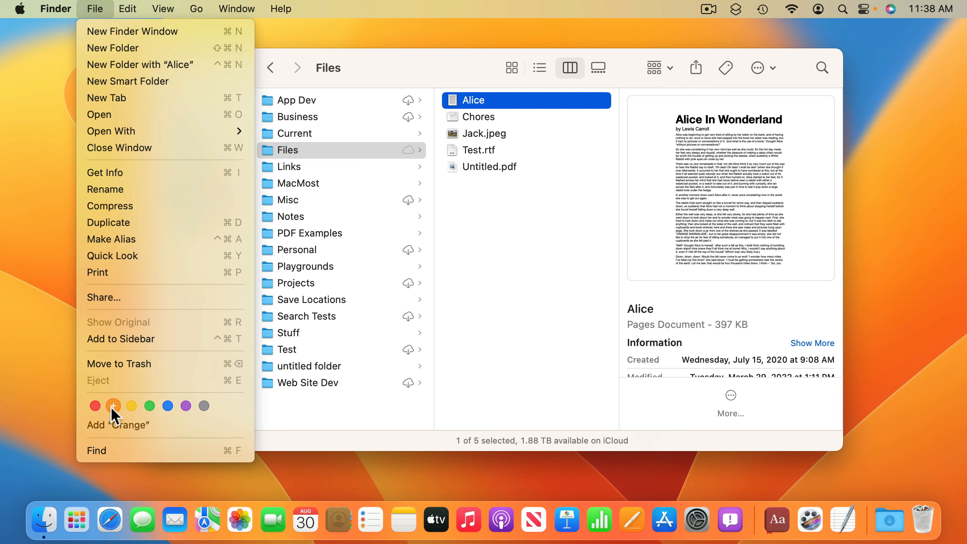
pyautogui.click(104, 426)
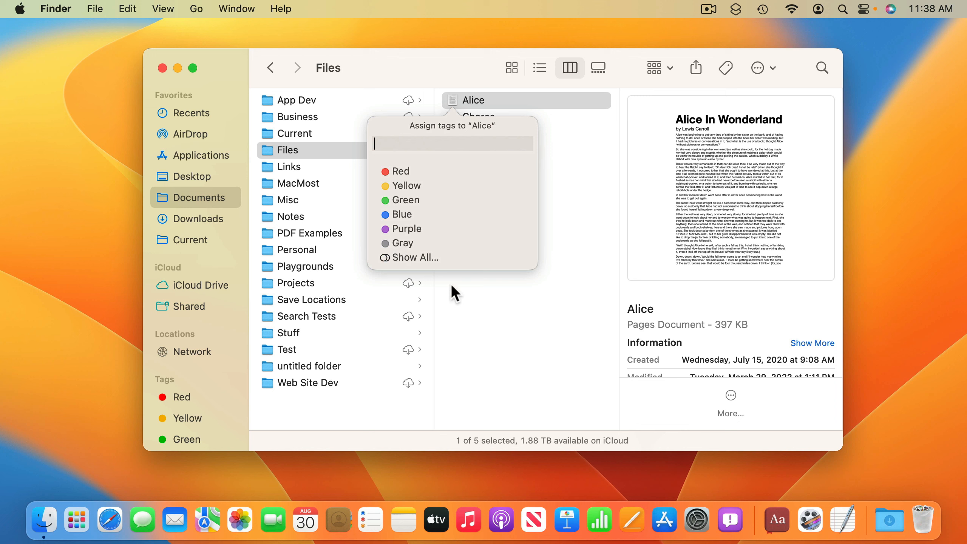
pyautogui.click(473, 298)
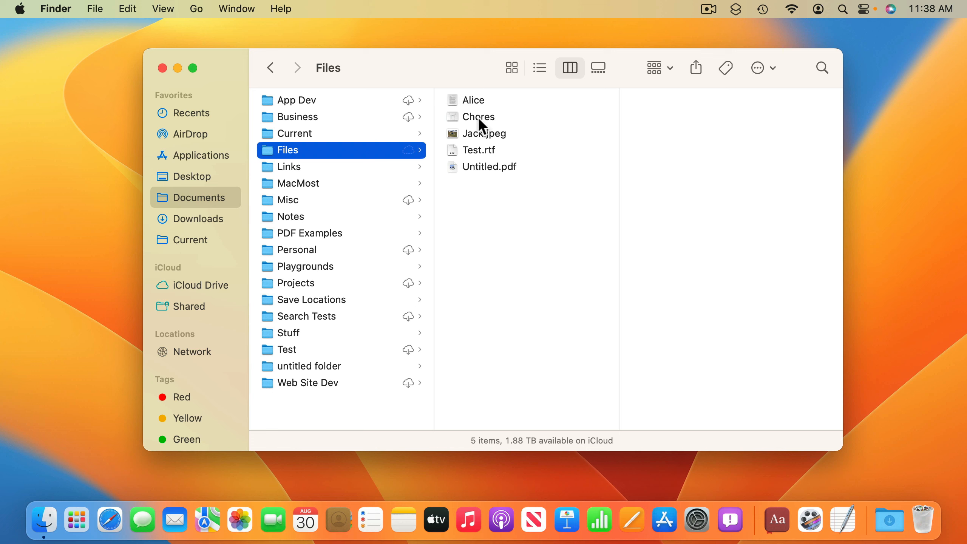
# Step: Assign the Red tag to the Alice file in the Files folder
pyautogui.click(474, 98)
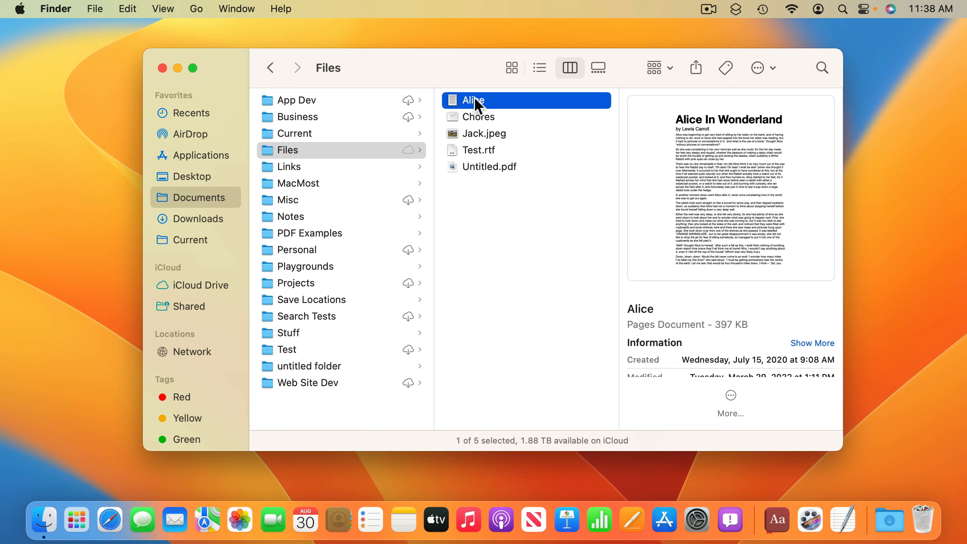
pyautogui.click(94, 9)
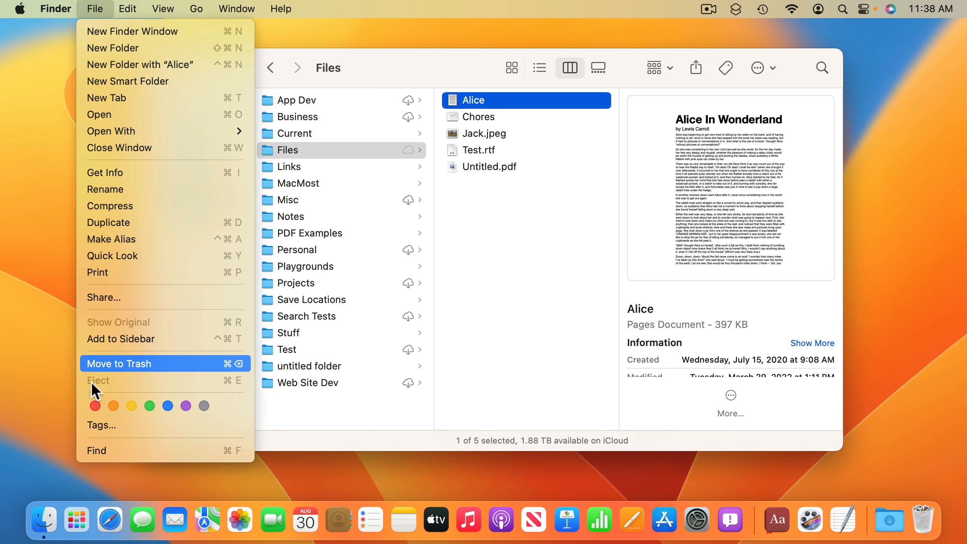
pyautogui.click(95, 406)
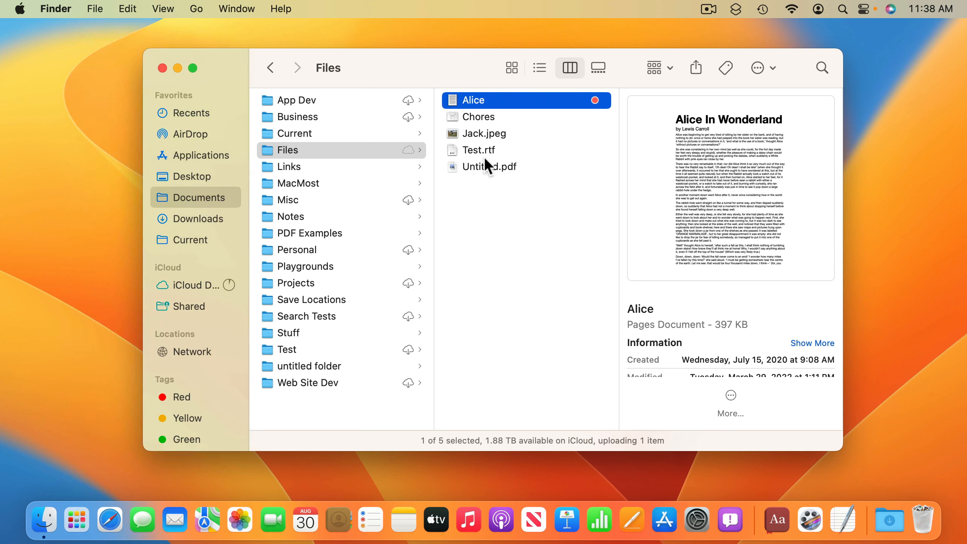
# Step: Assign the Red tag to audio.mp4 in the Projects folder
pyautogui.click(302, 282)
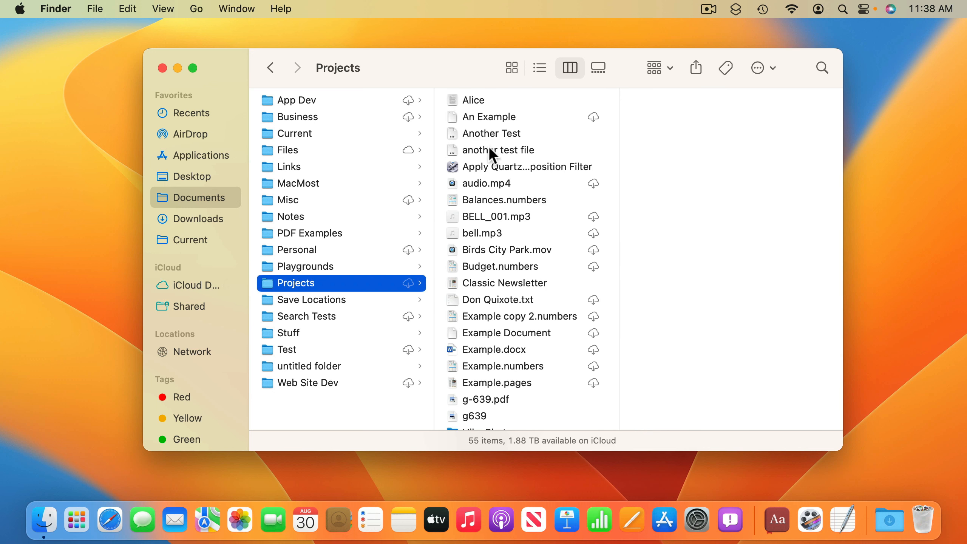
pyautogui.click(484, 182)
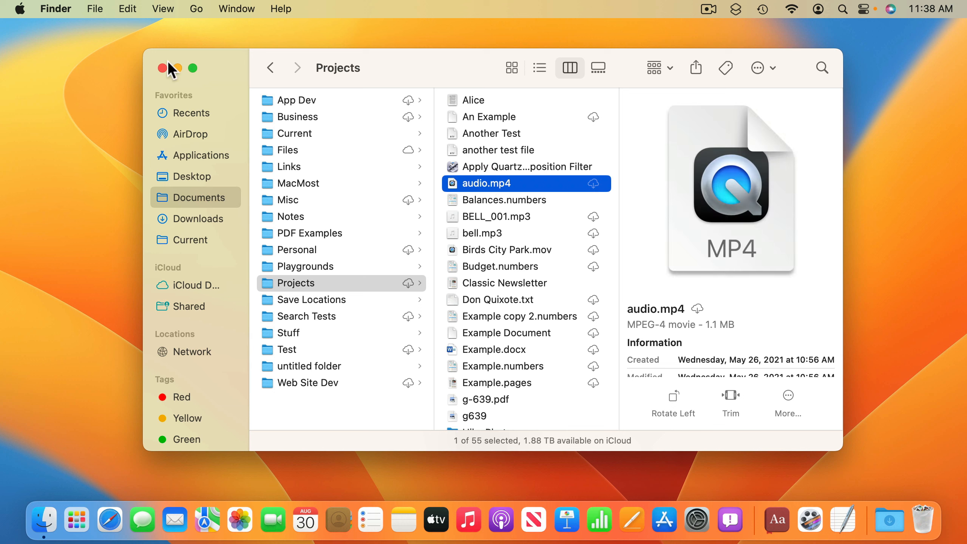
pyautogui.click(94, 9)
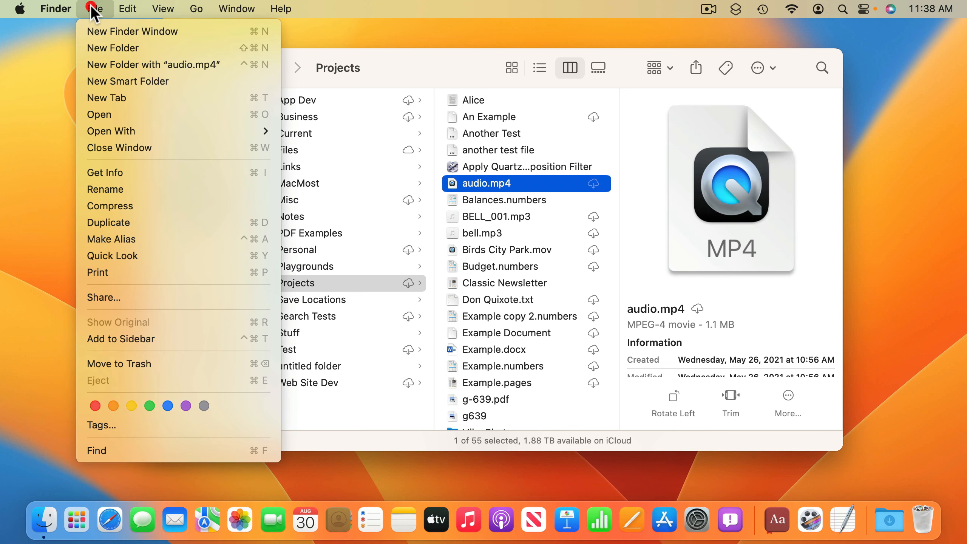
pyautogui.click(95, 405)
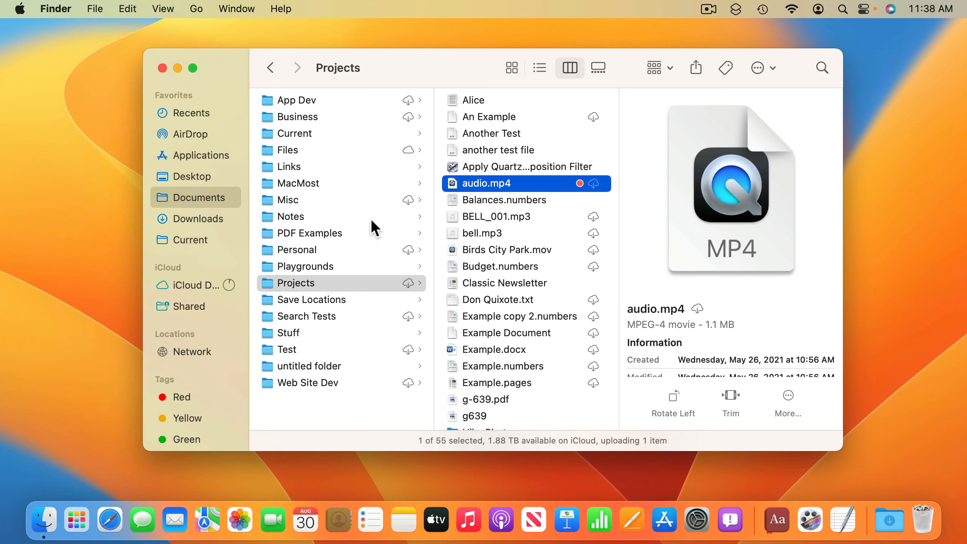
# Step: Assign the Red tag to Home Fusebox.rtf in the Notes folder and list all files tagged Red
pyautogui.click(294, 217)
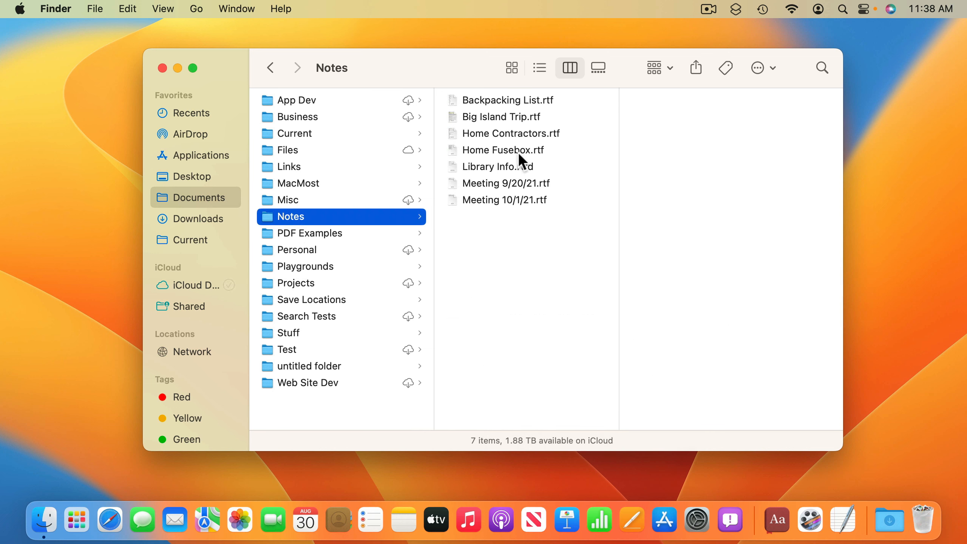
pyautogui.click(499, 150)
pyautogui.click(94, 9)
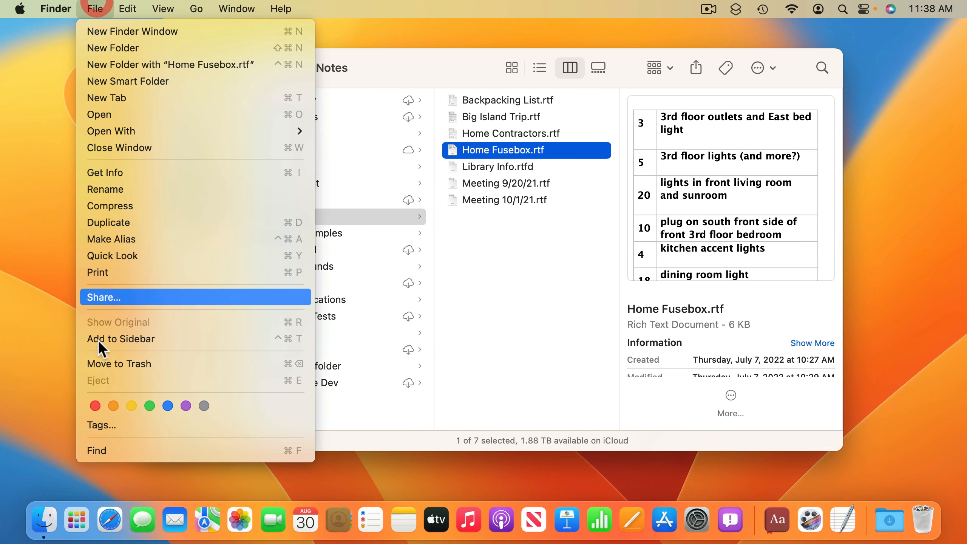
pyautogui.click(95, 406)
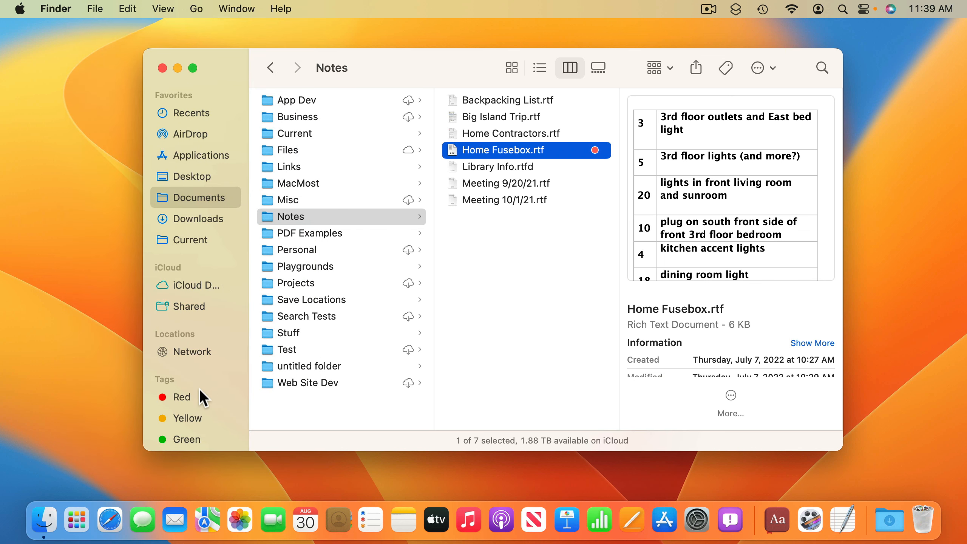
pyautogui.click(184, 397)
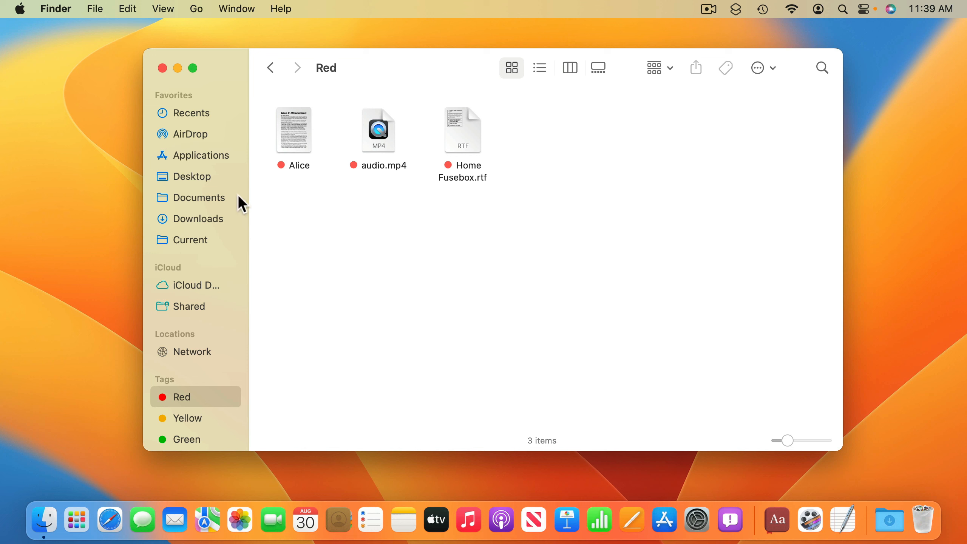
# Step: Add the Orange tag to the Alice file in the Files folder of Documents
pyautogui.click(203, 201)
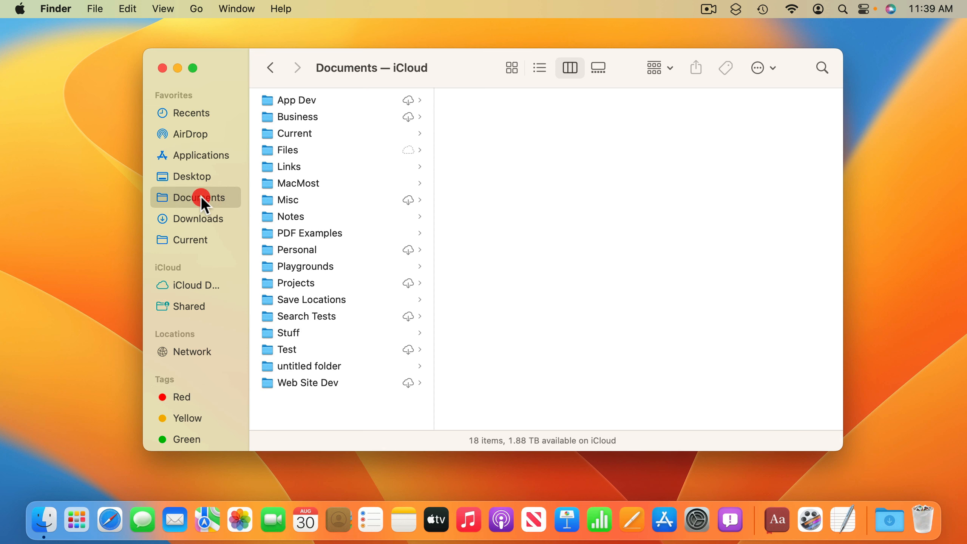
pyautogui.click(300, 151)
pyautogui.click(487, 100)
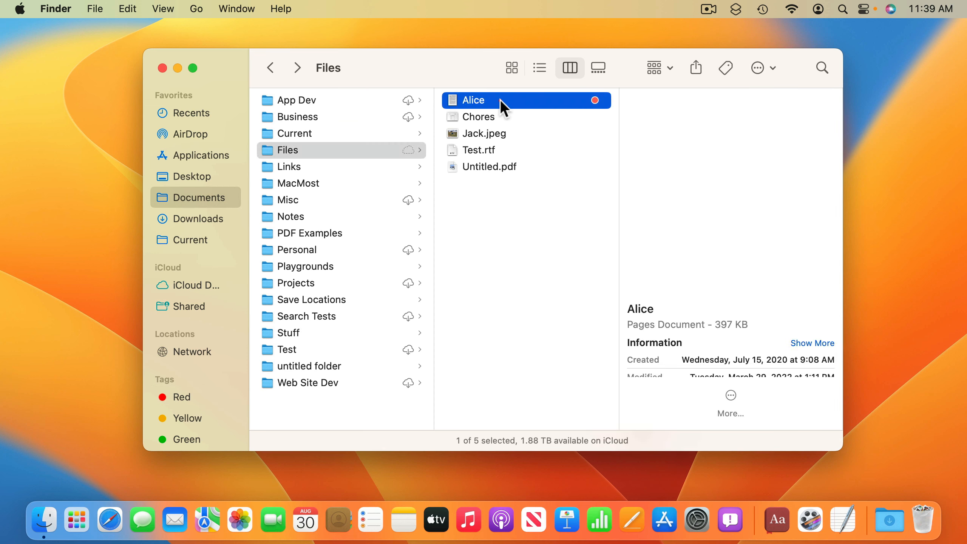
pyautogui.click(94, 9)
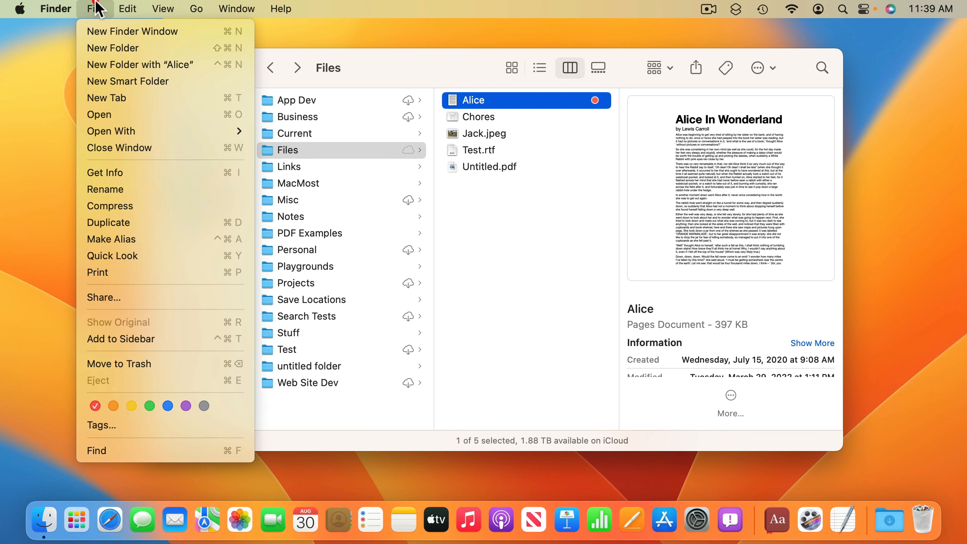
pyautogui.click(113, 406)
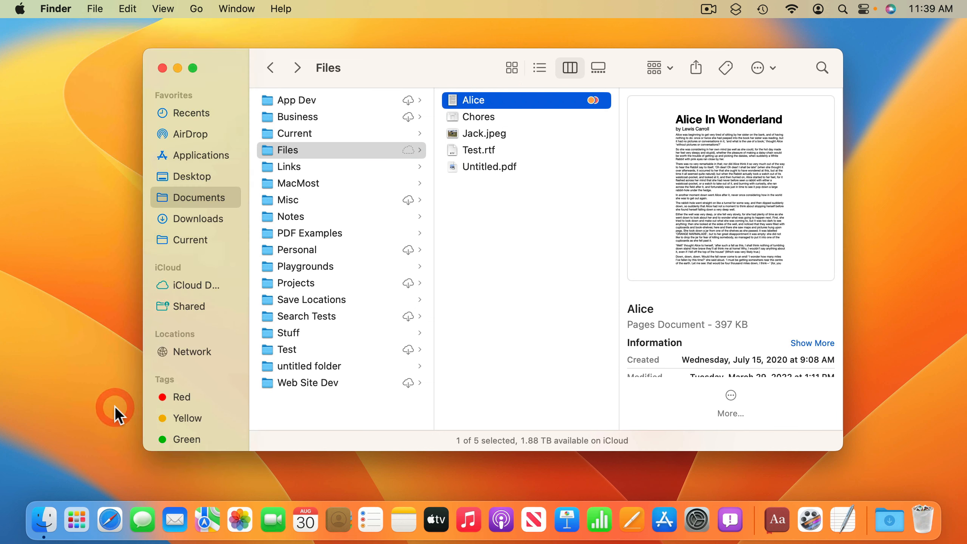
# Step: Compare the files listed under the Red and Orange tags, and check Alice's tags in the Files folder of Documents
pyautogui.click(182, 397)
pyautogui.click(191, 424)
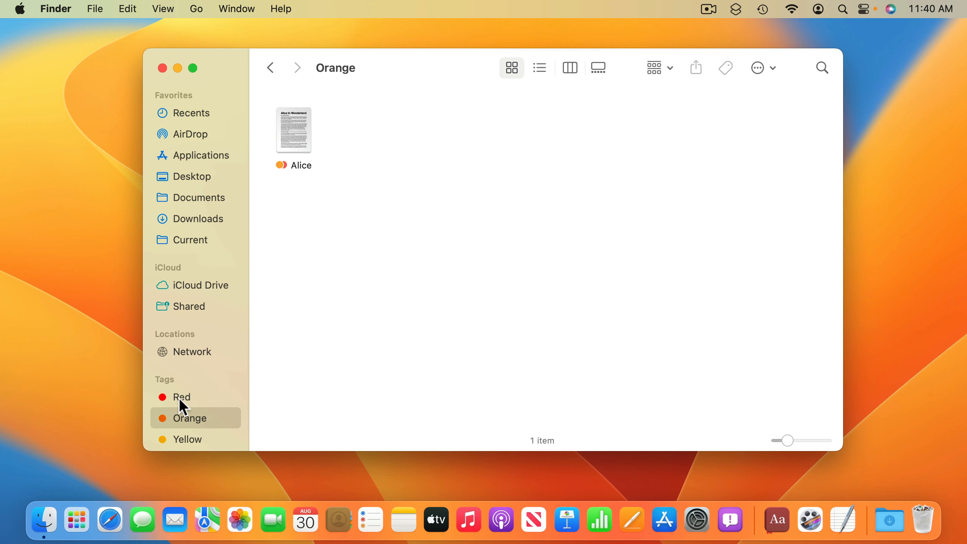
pyautogui.click(182, 400)
pyautogui.click(181, 412)
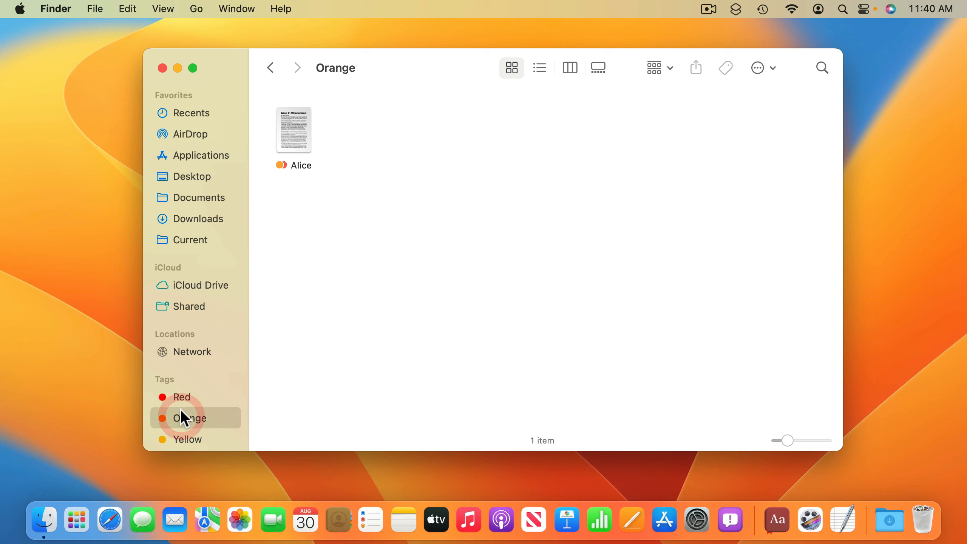
pyautogui.click(182, 400)
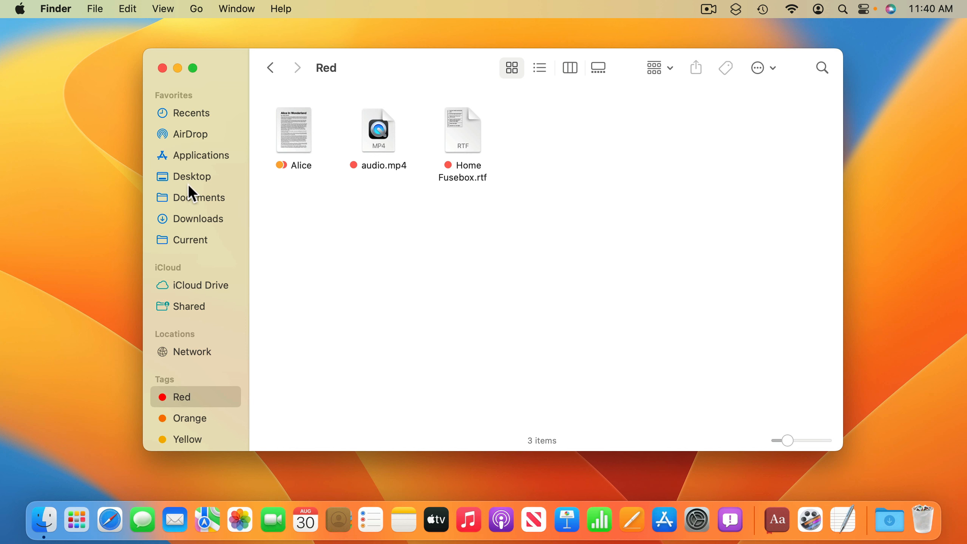
pyautogui.click(194, 196)
pyautogui.click(305, 151)
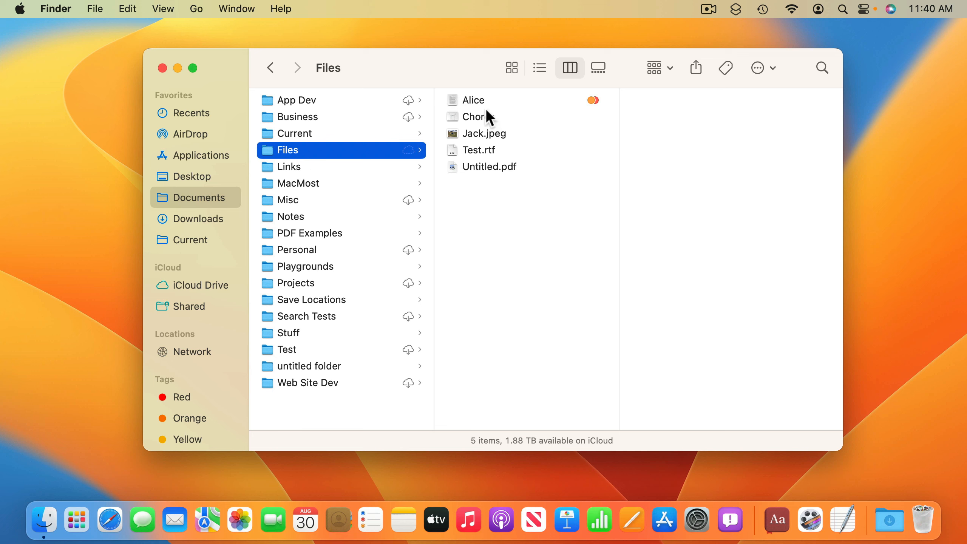
pyautogui.click(189, 394)
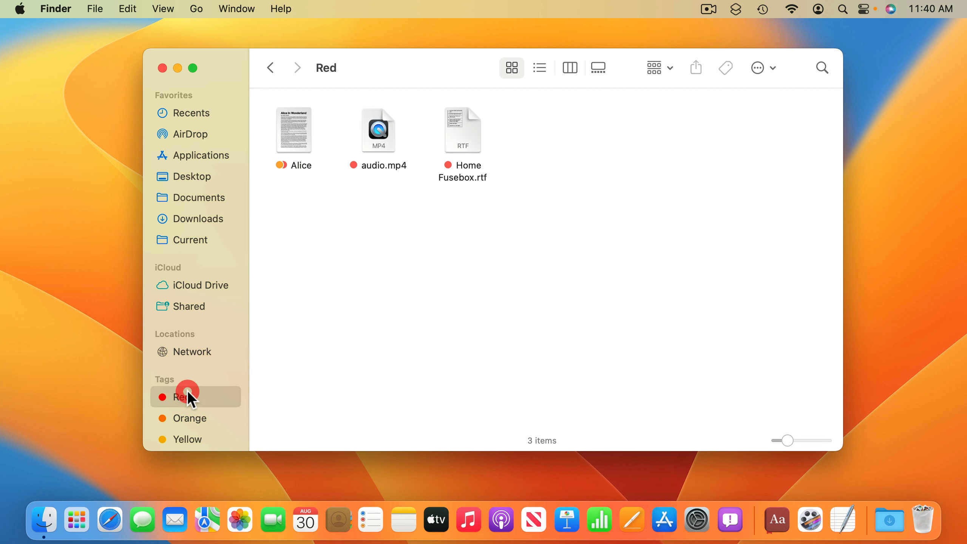
pyautogui.click(183, 416)
pyautogui.click(188, 408)
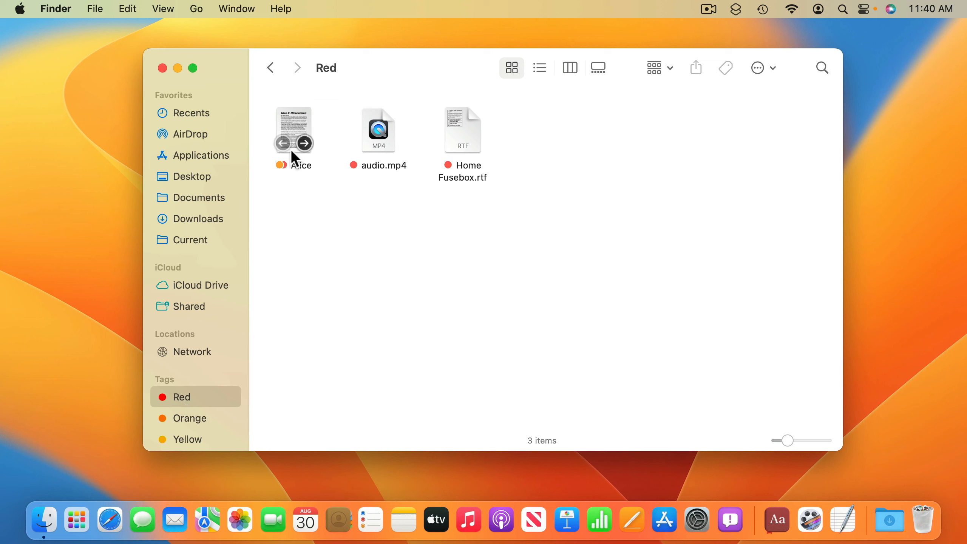
# Step: Create a new tag named Work on the Alice file in the Files folder of Documents, and check the sidebar's tag list
pyautogui.click(210, 197)
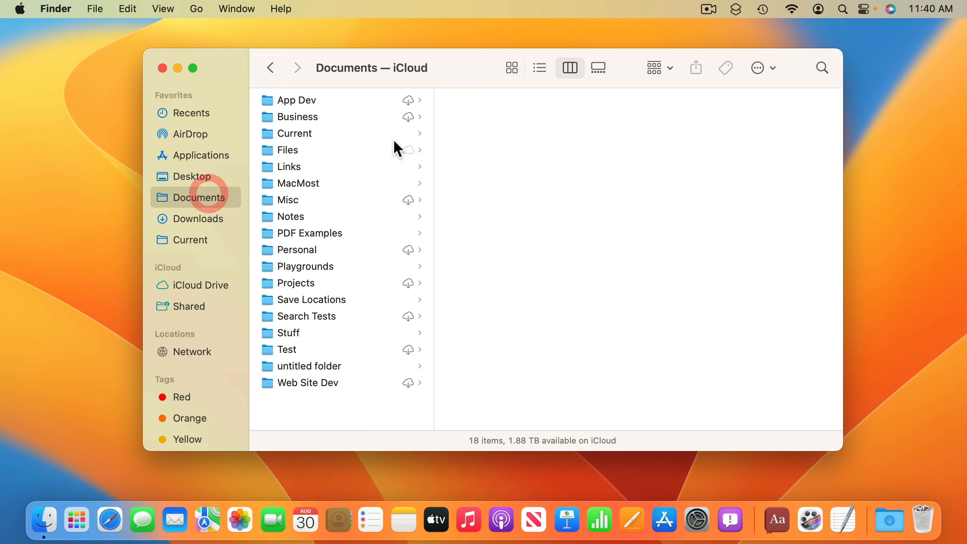
pyautogui.click(315, 149)
pyautogui.click(495, 99)
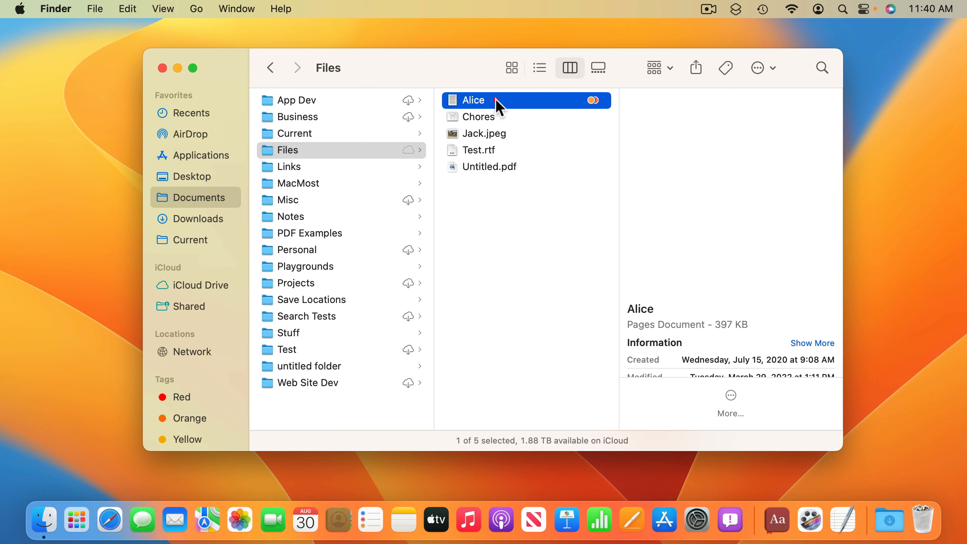
pyautogui.click(97, 9)
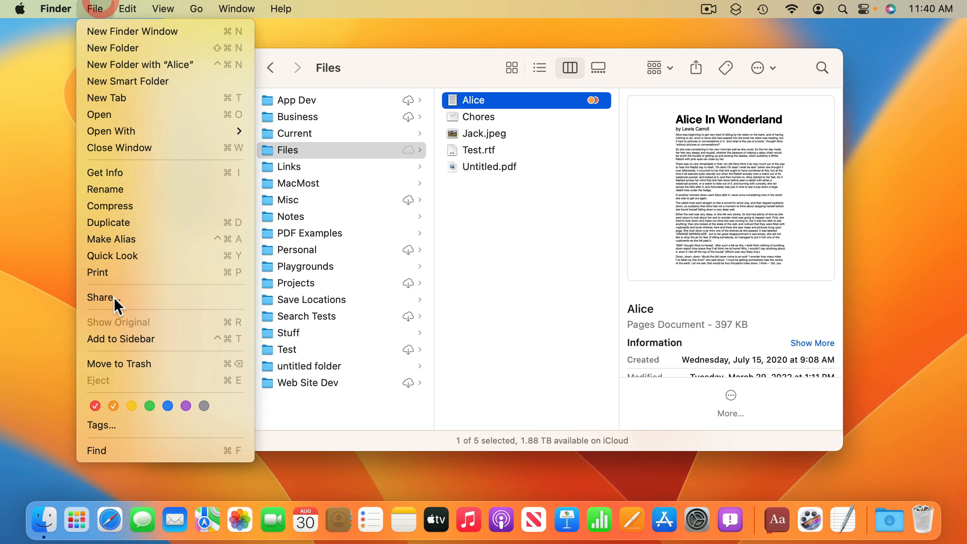
pyautogui.click(121, 424)
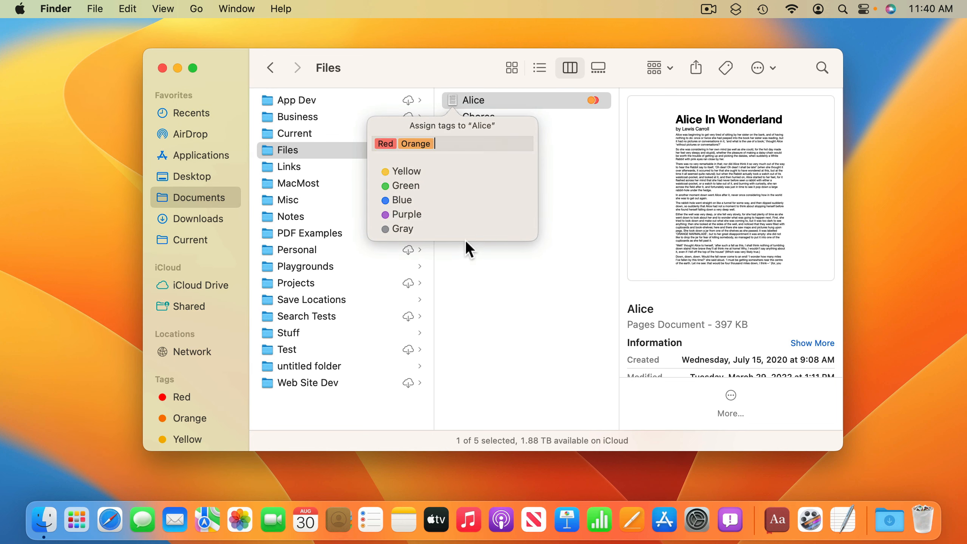
pyautogui.write('Work')
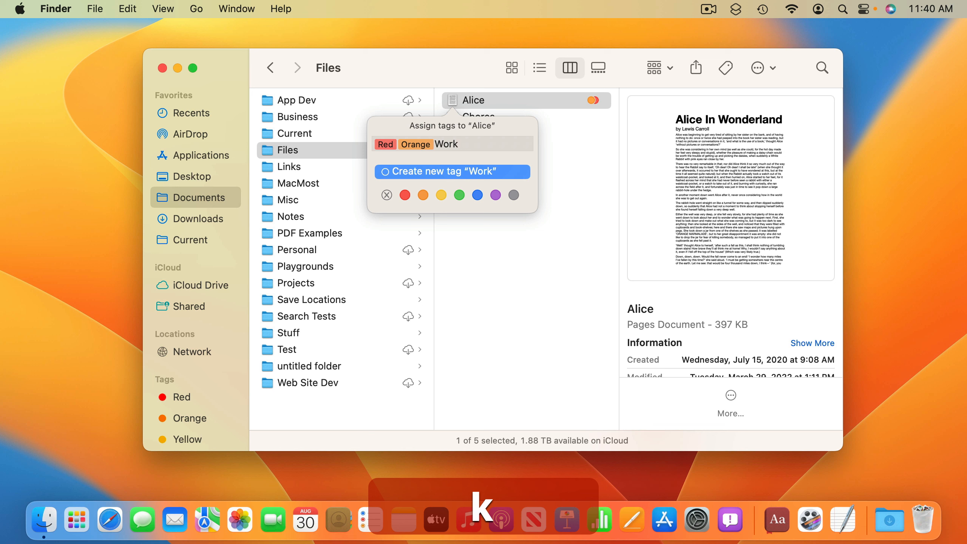
pyautogui.press('Return')
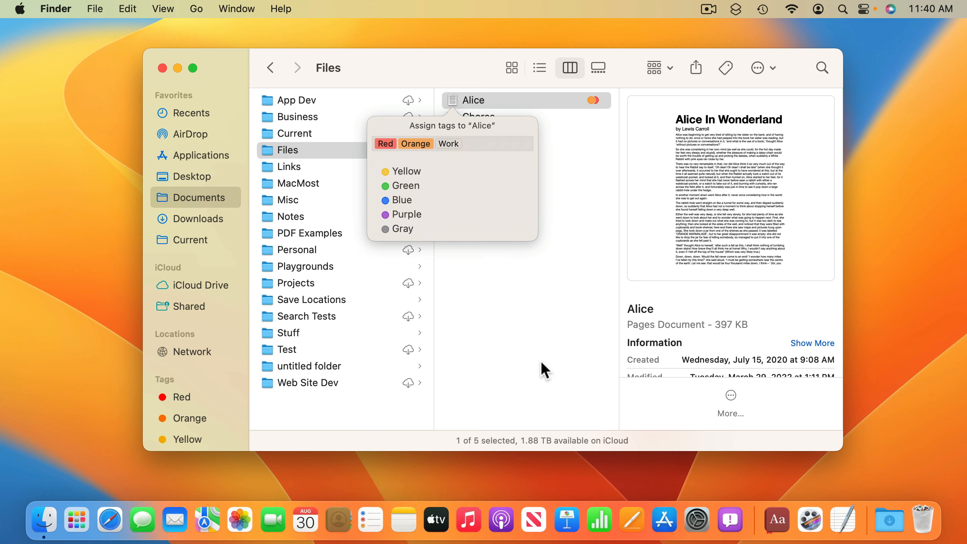
pyautogui.click(527, 340)
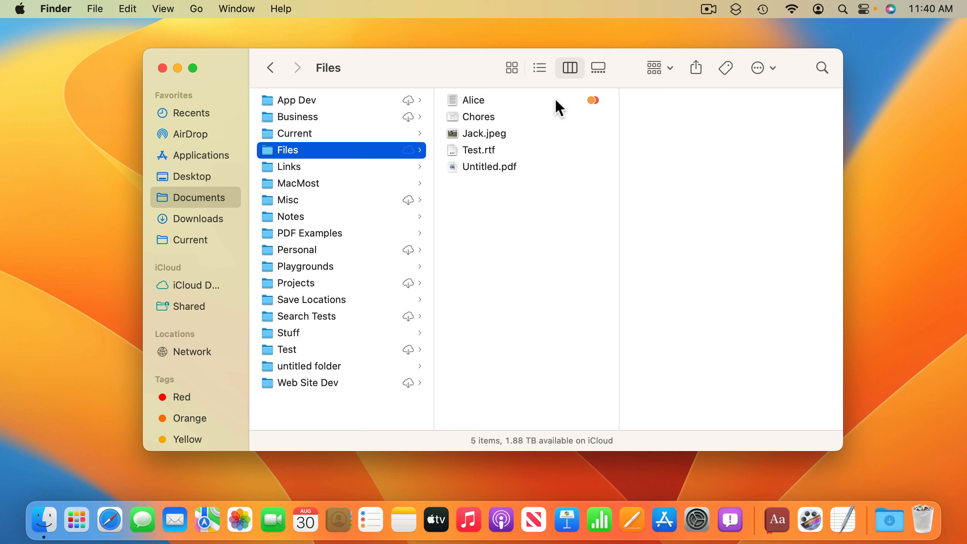
pyautogui.scroll(-5, 192, 392)
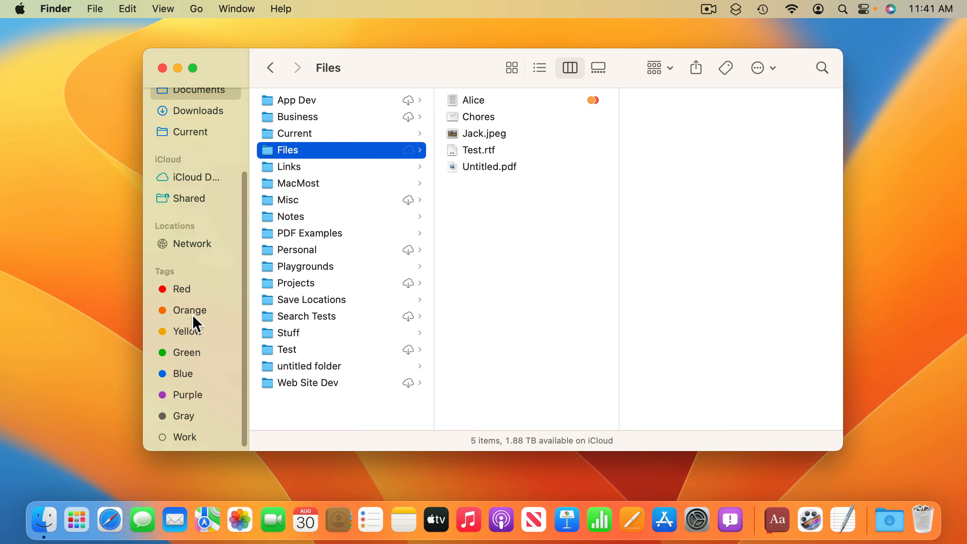
pyautogui.scroll(-1, 187, 287)
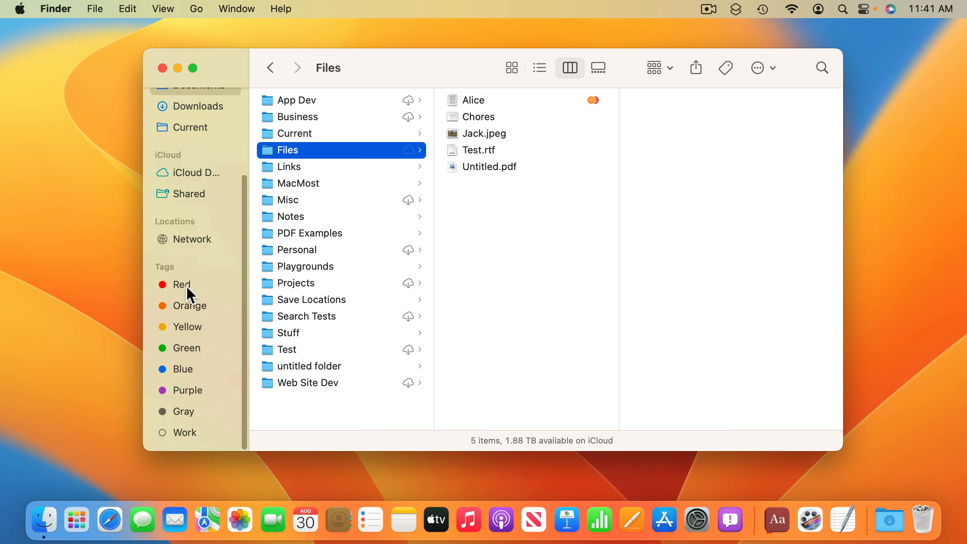
# Step: List all files tagged Work
pyautogui.click(183, 435)
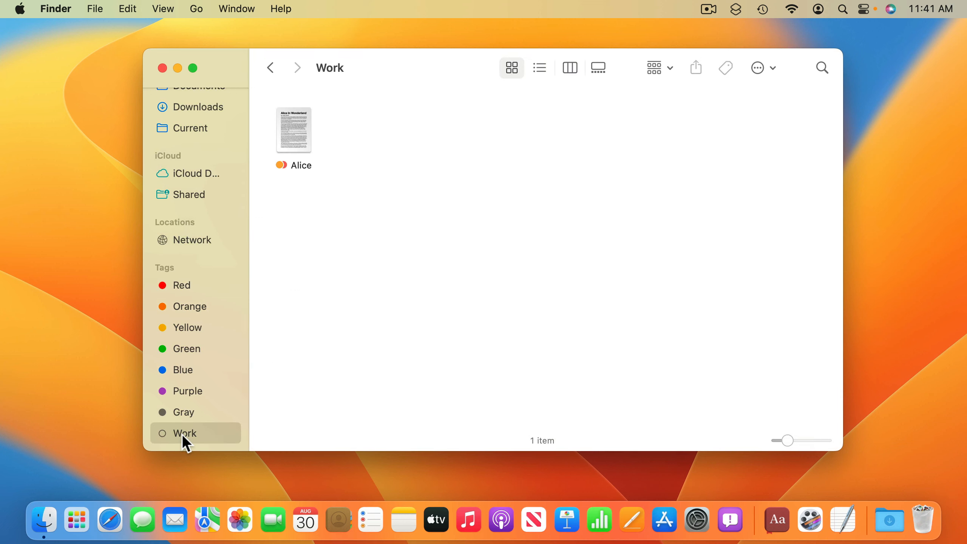
pyautogui.moveTo(305, 138)
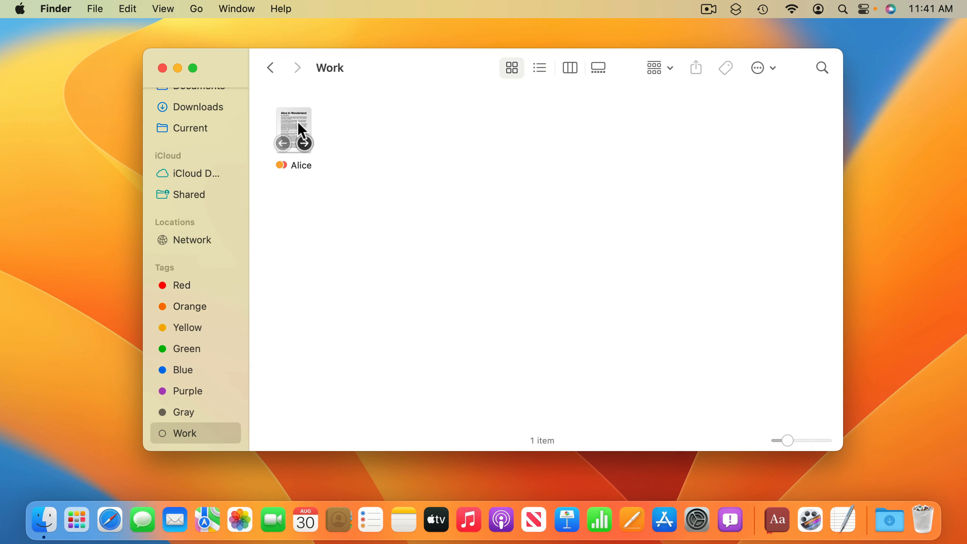
pyautogui.scroll(5, 196, 161)
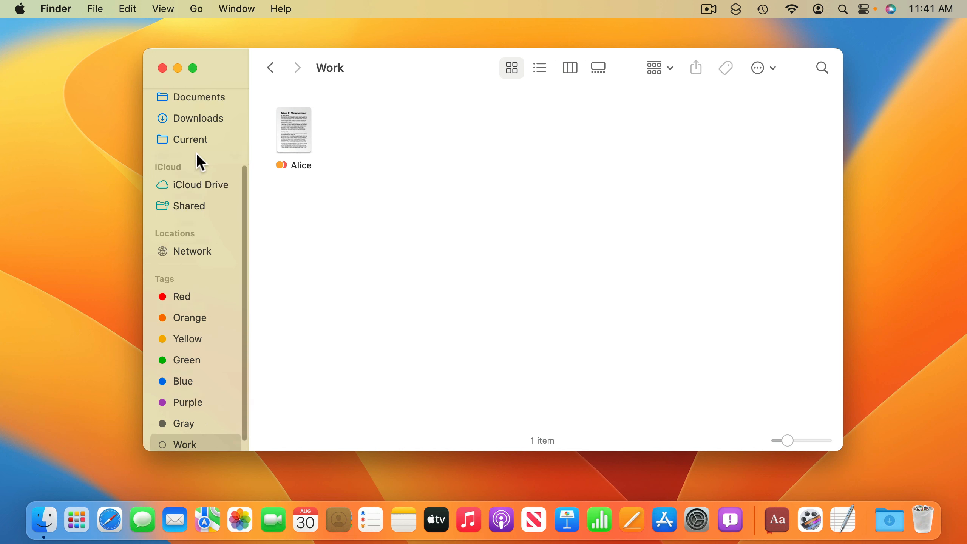
# Step: Assign the existing Work tag to Sample Text in the Stuff folder of Documents, and list all files tagged Work
pyautogui.click(193, 200)
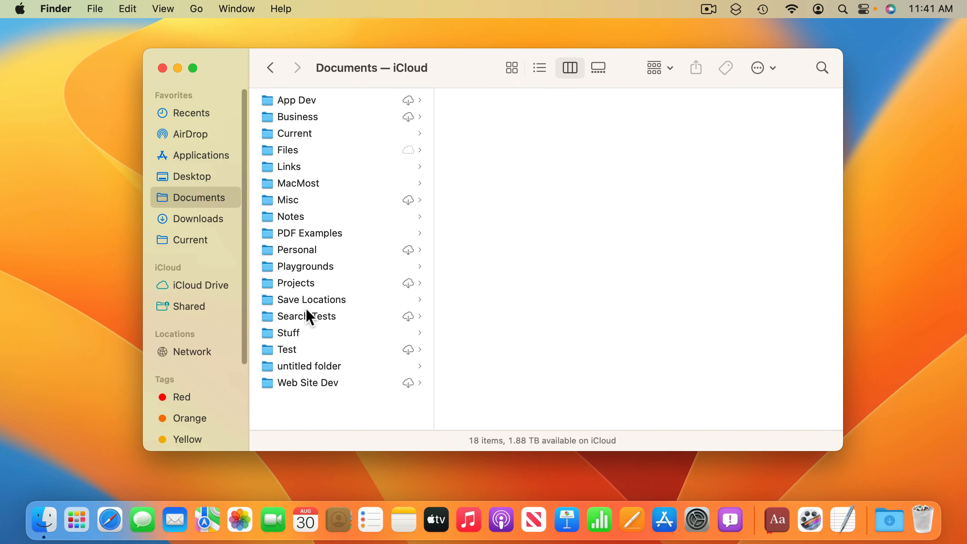
pyautogui.click(293, 332)
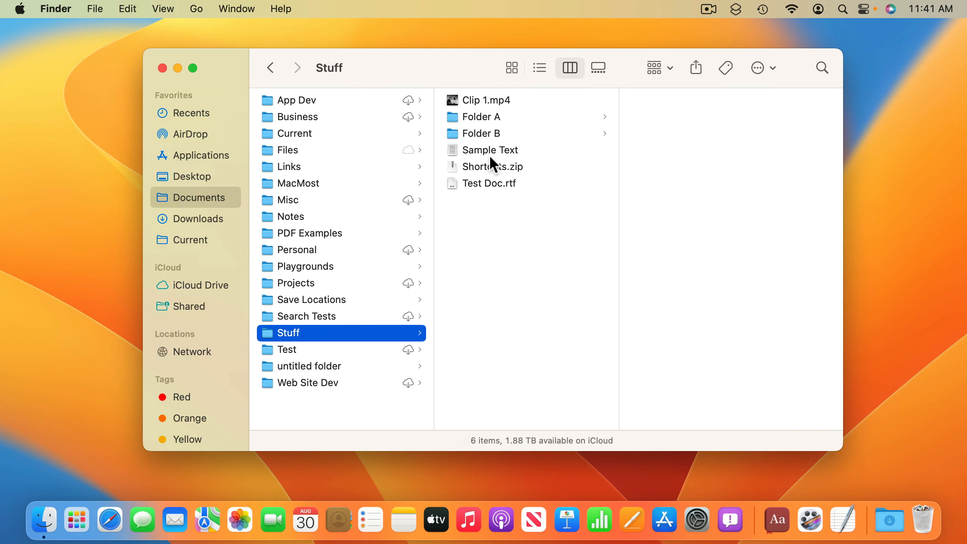
pyautogui.click(489, 151)
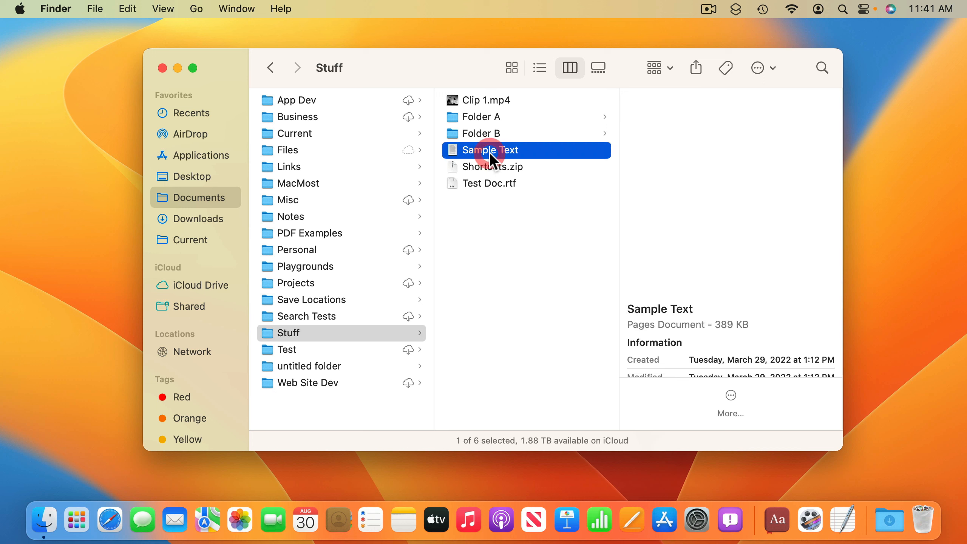
pyautogui.click(95, 9)
pyautogui.click(106, 420)
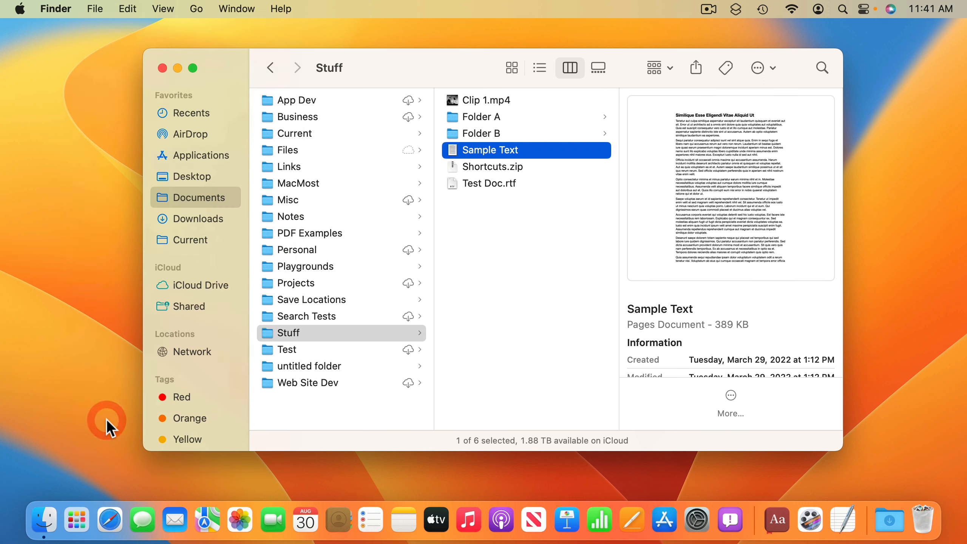
pyautogui.click(385, 320)
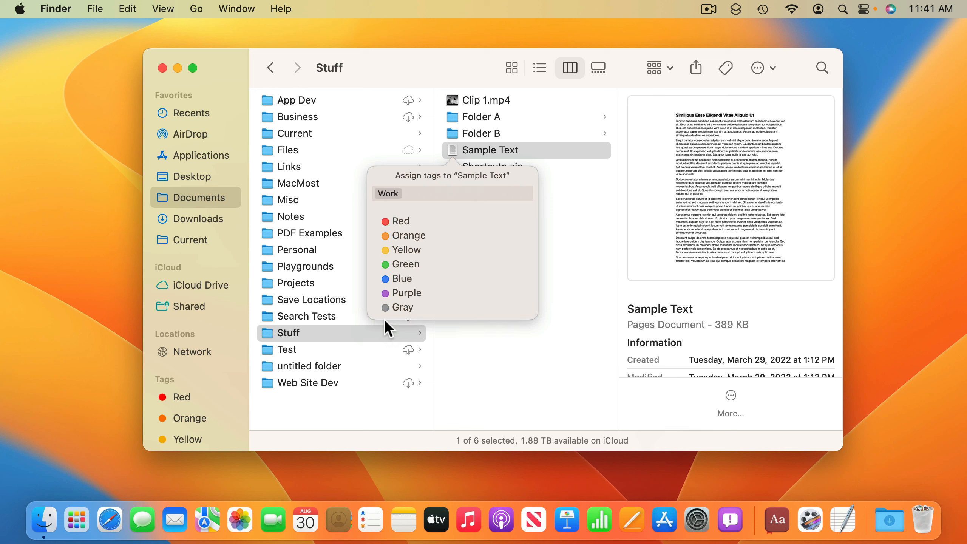
pyautogui.click(468, 375)
pyautogui.scroll(-5, 180, 373)
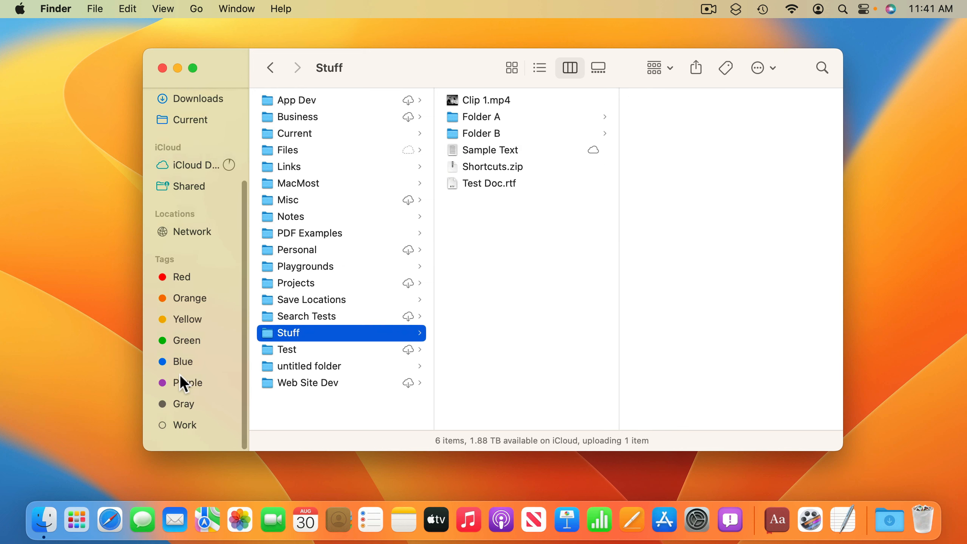
pyautogui.click(183, 434)
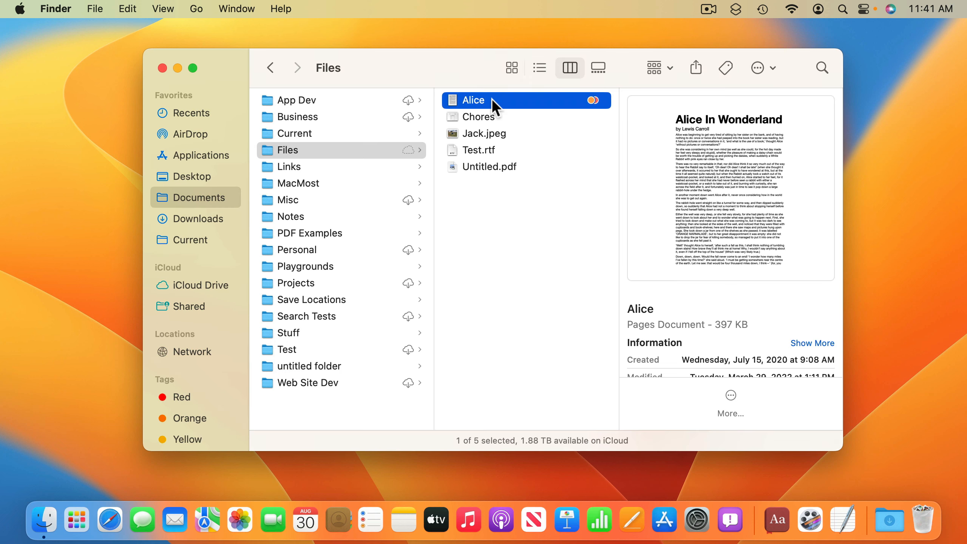
# Step: Remove the Work tag from the Alice file through its Info window and close that window
pyautogui.press('cmd+i')
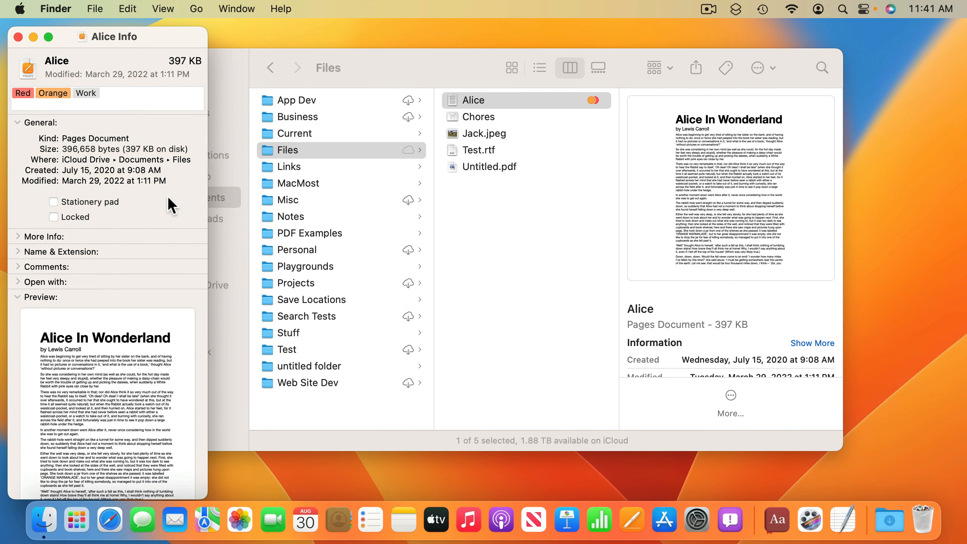
pyautogui.click(125, 95)
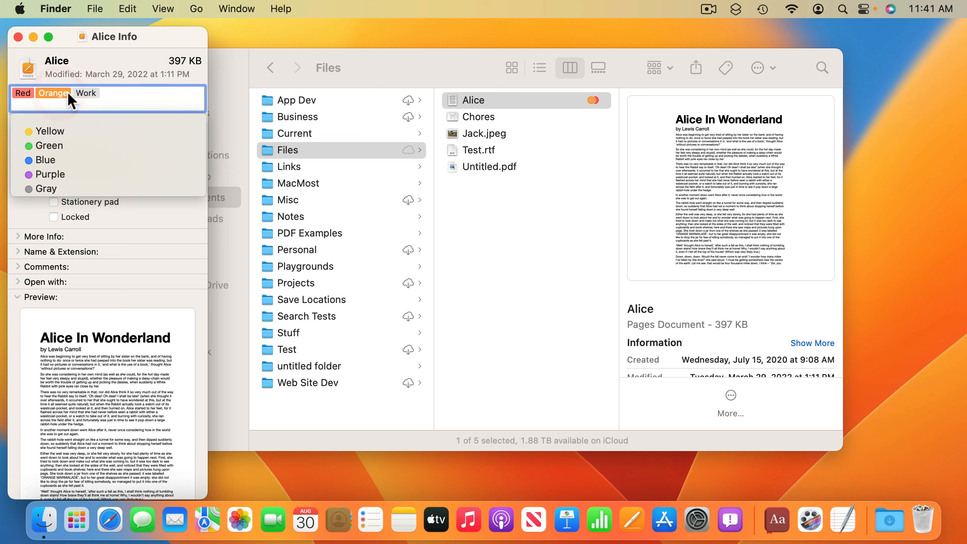
pyautogui.press('BackSpace')
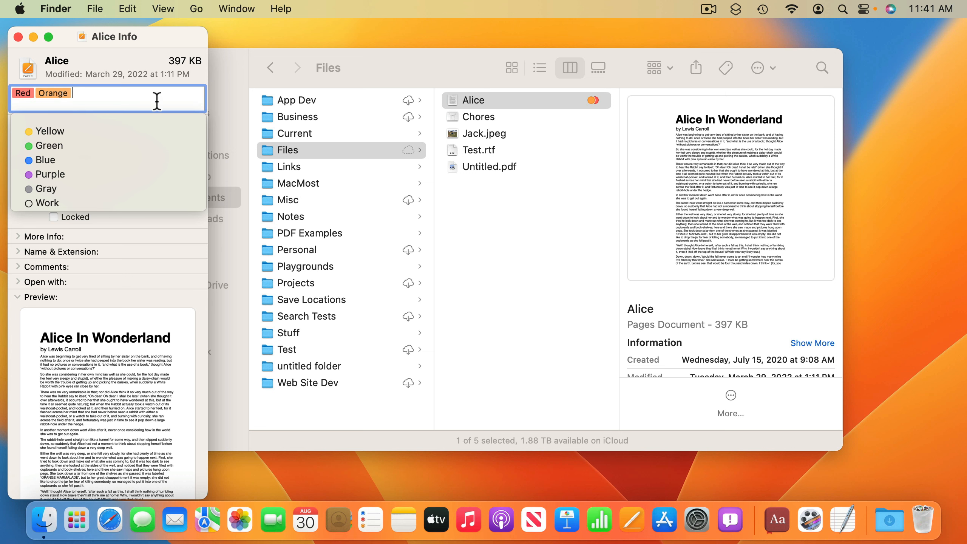
pyautogui.click(18, 36)
# Step: Add a new tag with the default name to the sidebar tags in the Finder settings
pyautogui.click(57, 8)
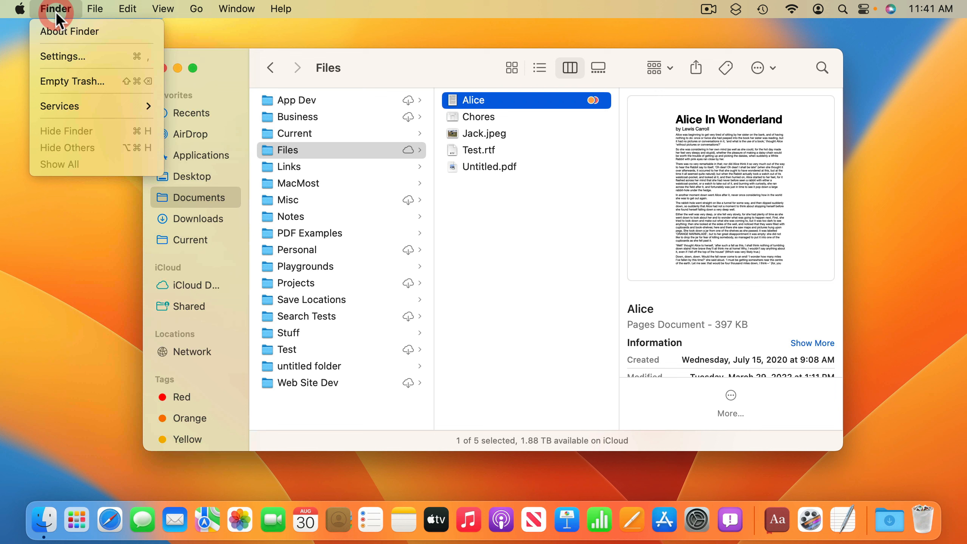
pyautogui.click(61, 49)
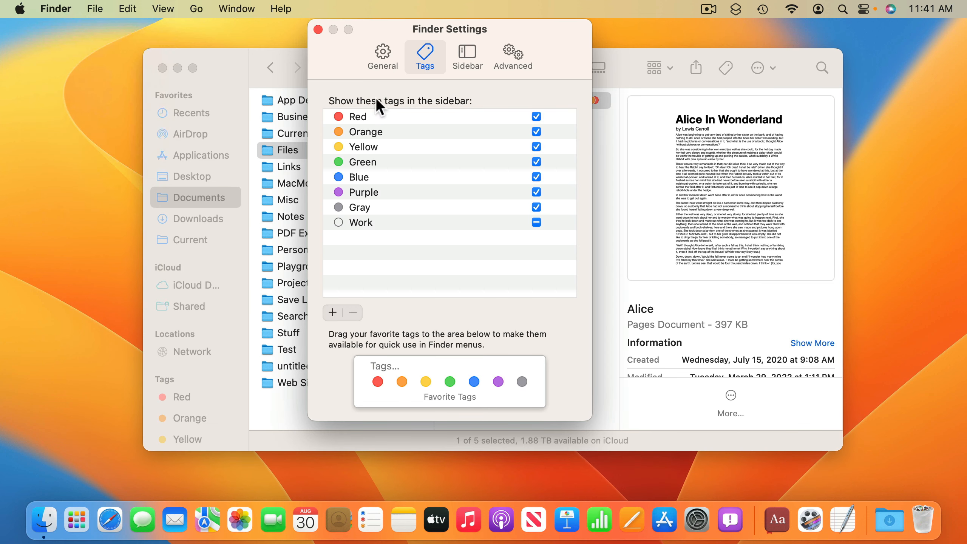
pyautogui.click(422, 53)
pyautogui.click(330, 310)
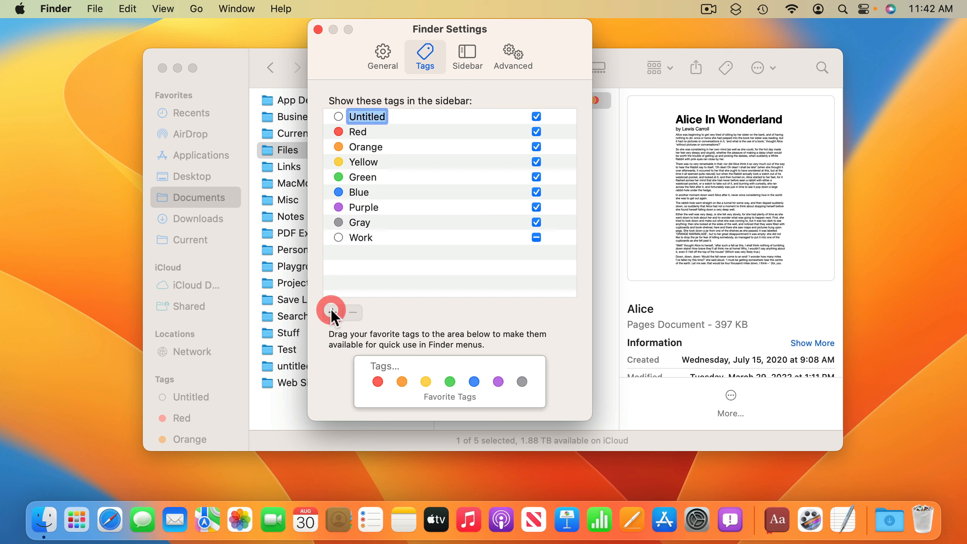
pyautogui.click(378, 254)
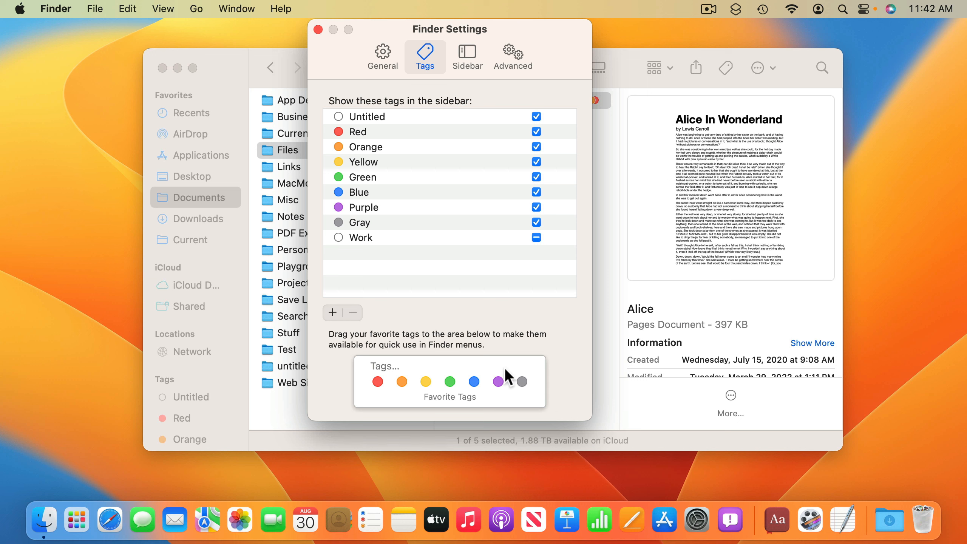
# Step: Compare the favorite tags in the settings with the quick tag colors offered for files, and close the Finder settings
pyautogui.click(95, 8)
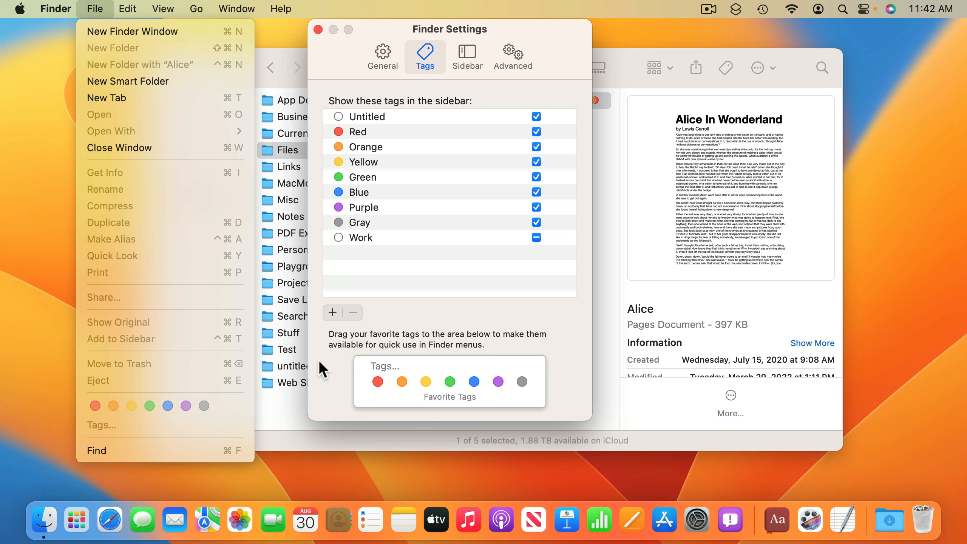
pyautogui.click(431, 307)
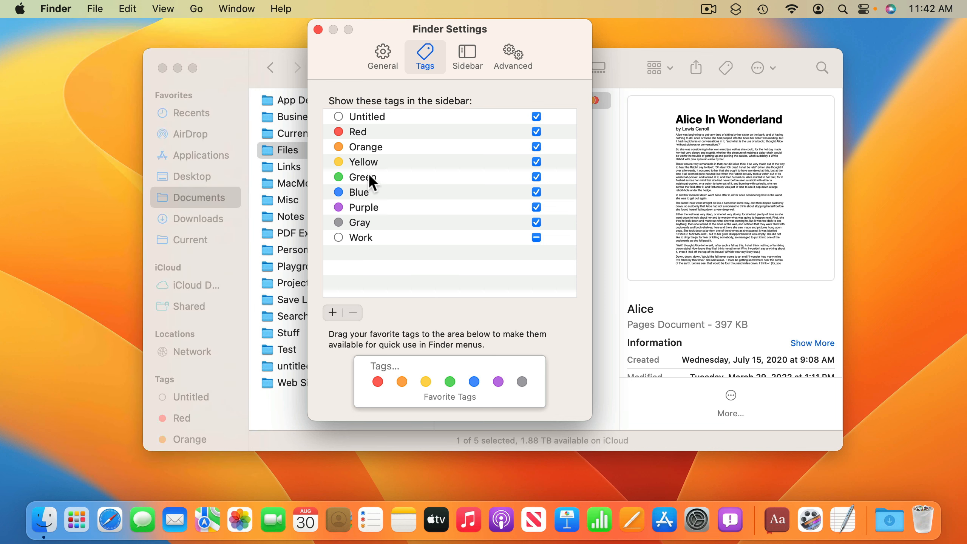
pyautogui.moveTo(358, 237); pyautogui.dragTo(398, 238)
pyautogui.click(318, 29)
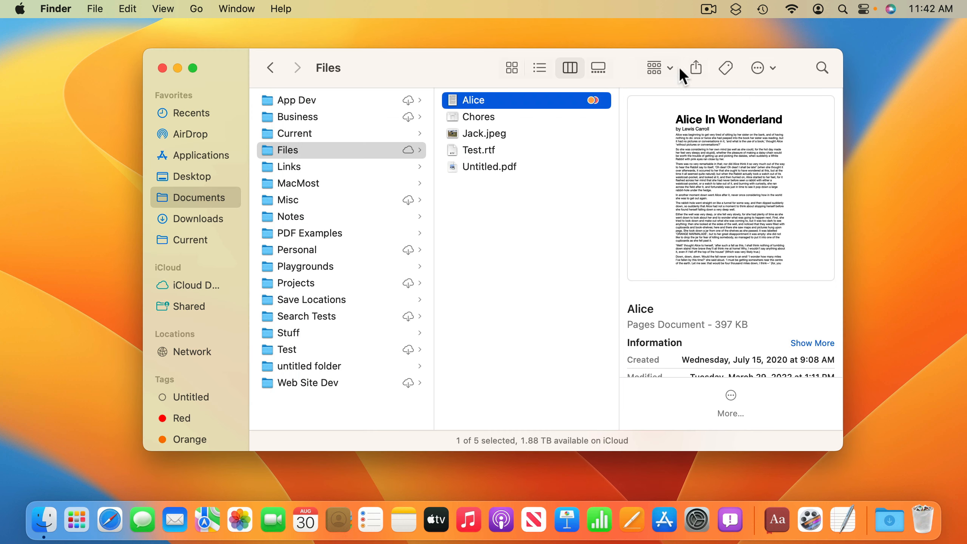
# Step: View the tag choices for Alice, and for Chores, Jack.jpeg and Test.rtf selected together, without assigning any
pyautogui.click(725, 68)
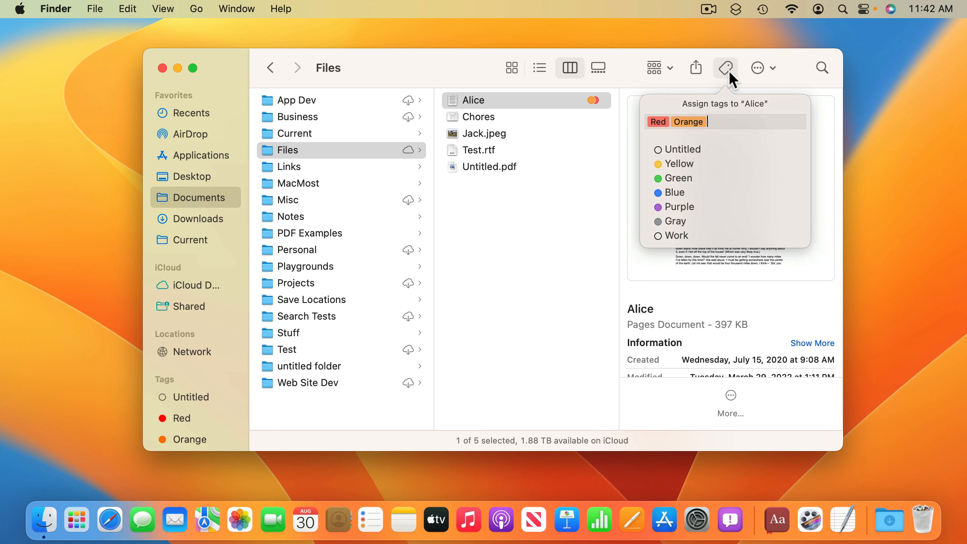
pyautogui.click(543, 202)
pyautogui.click(472, 118)
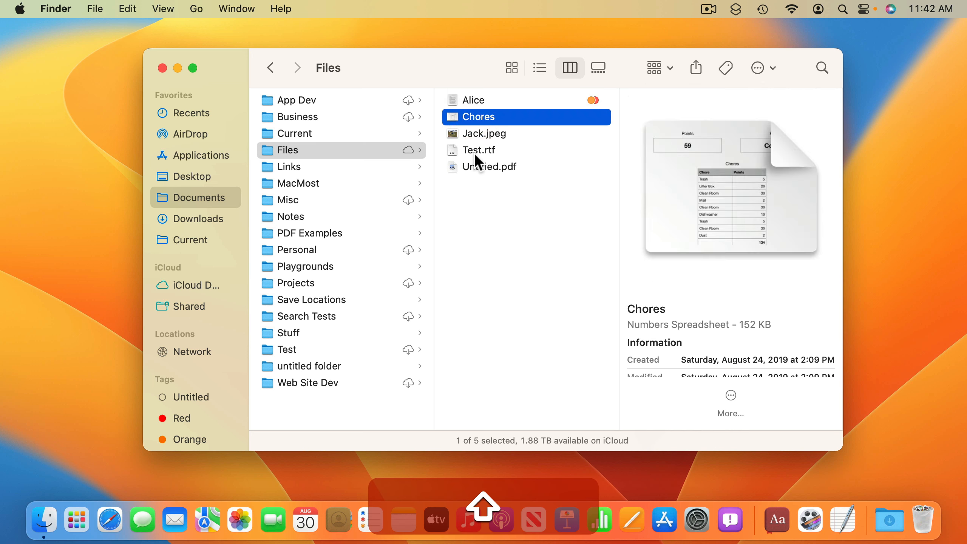
pyautogui.keyDown('shift'); pyautogui.click(474, 152); pyautogui.keyUp('shift')
pyautogui.click(725, 69)
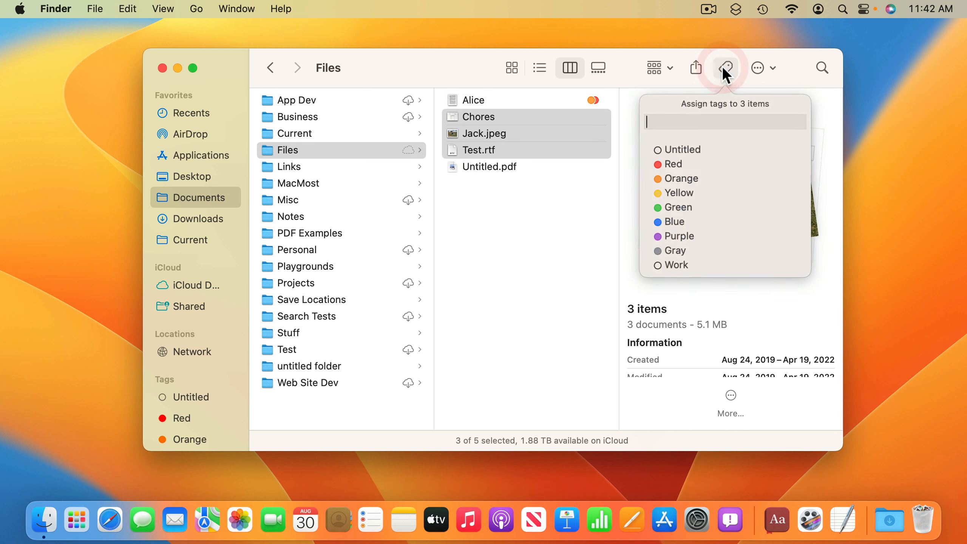
pyautogui.click(547, 242)
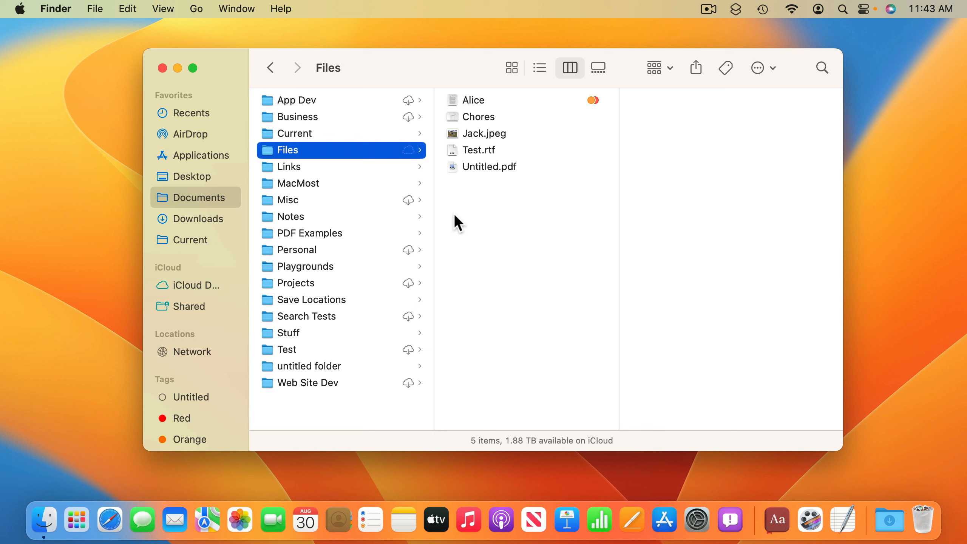
# Step: Search the Documents folder for files whose kind is Text
pyautogui.click(197, 112)
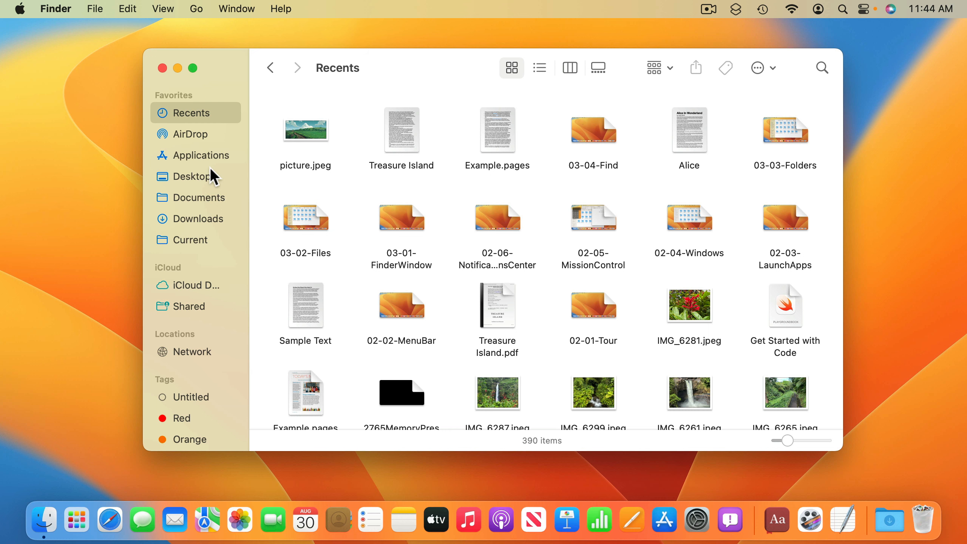
pyautogui.click(199, 198)
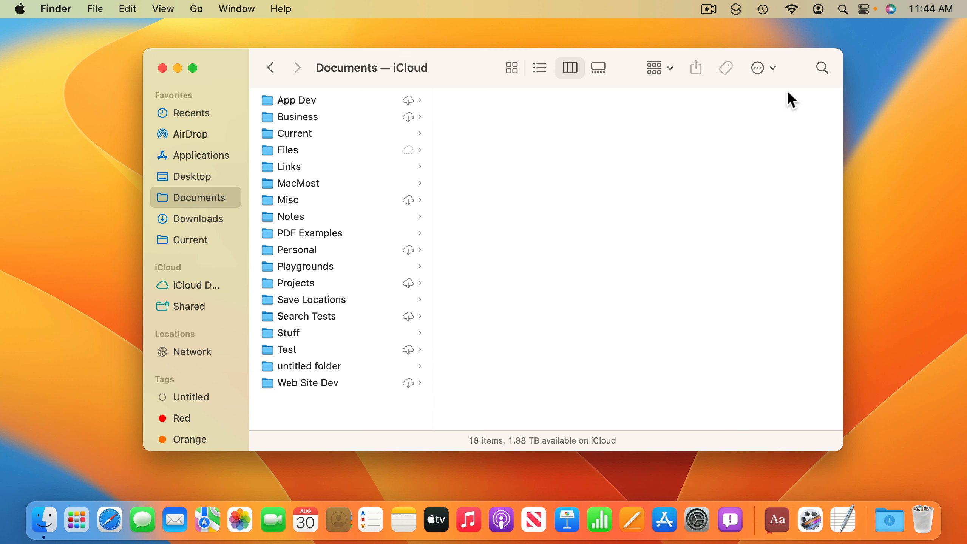
pyautogui.press('super+f')
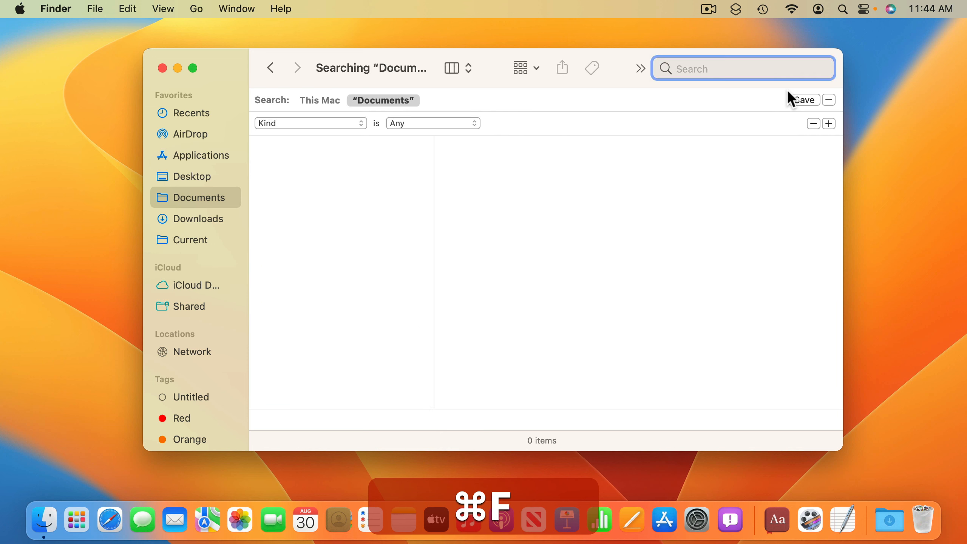
pyautogui.click(433, 123)
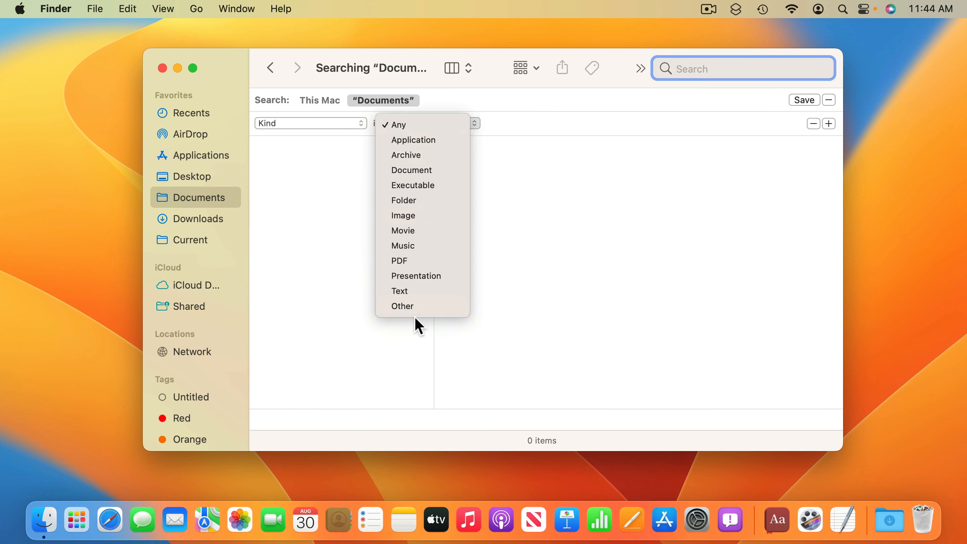
pyautogui.click(416, 292)
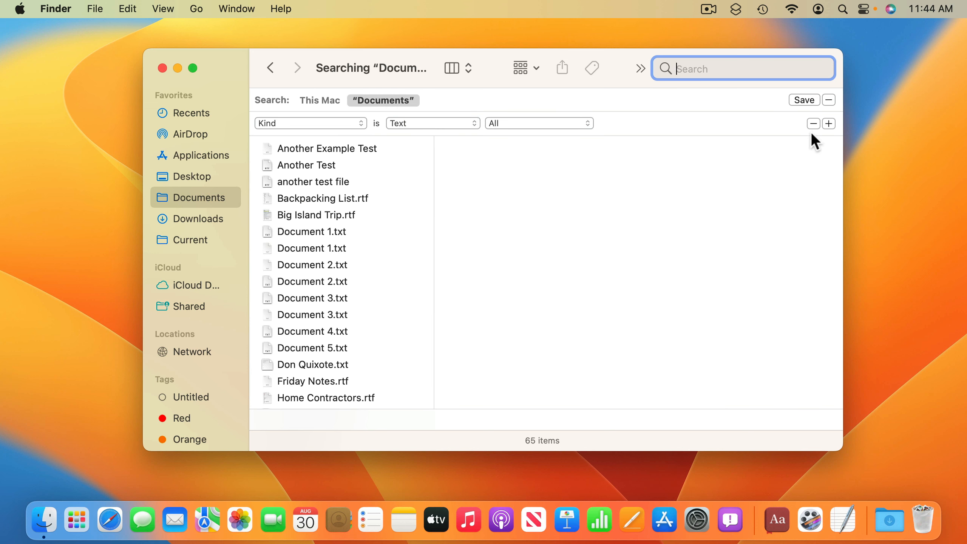
# Step: Add a search criterion limiting the text files to a created date within the last 200 days
pyautogui.click(828, 123)
pyautogui.click(344, 148)
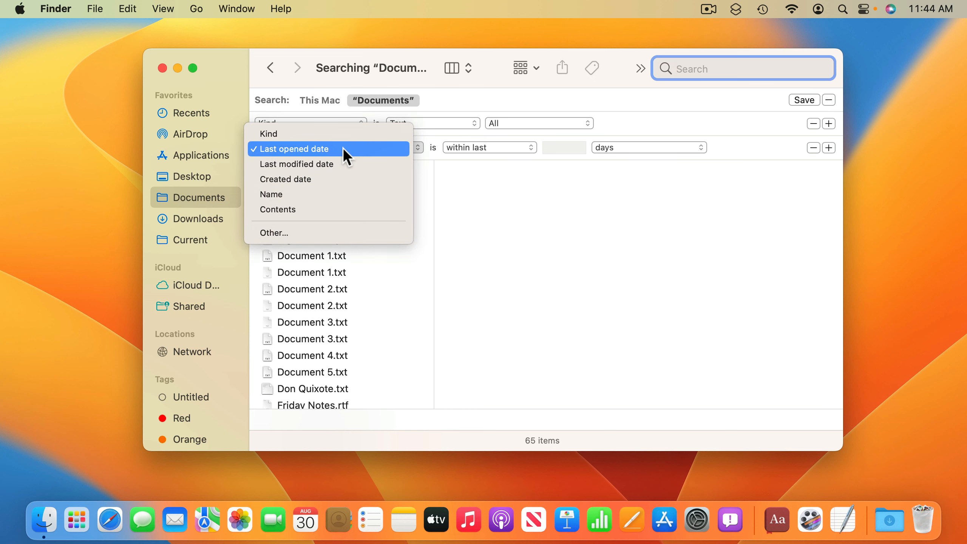
pyautogui.click(338, 180)
pyautogui.click(430, 147)
pyautogui.click(428, 147)
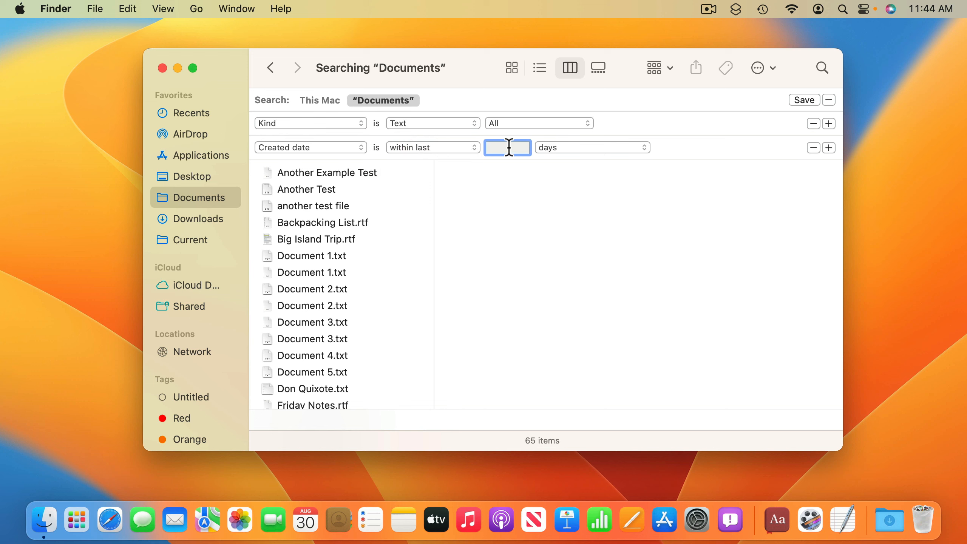
pyautogui.write('200')
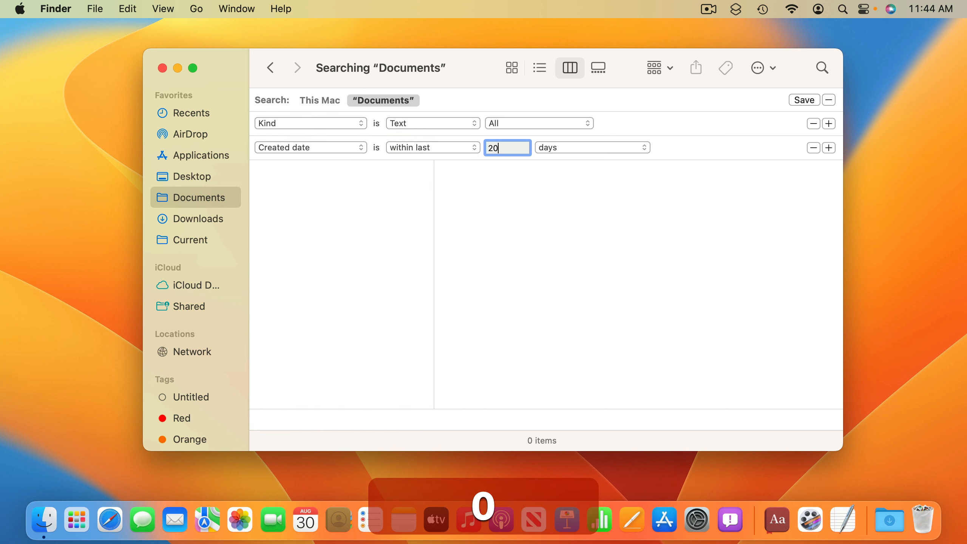
pyautogui.press('Return')
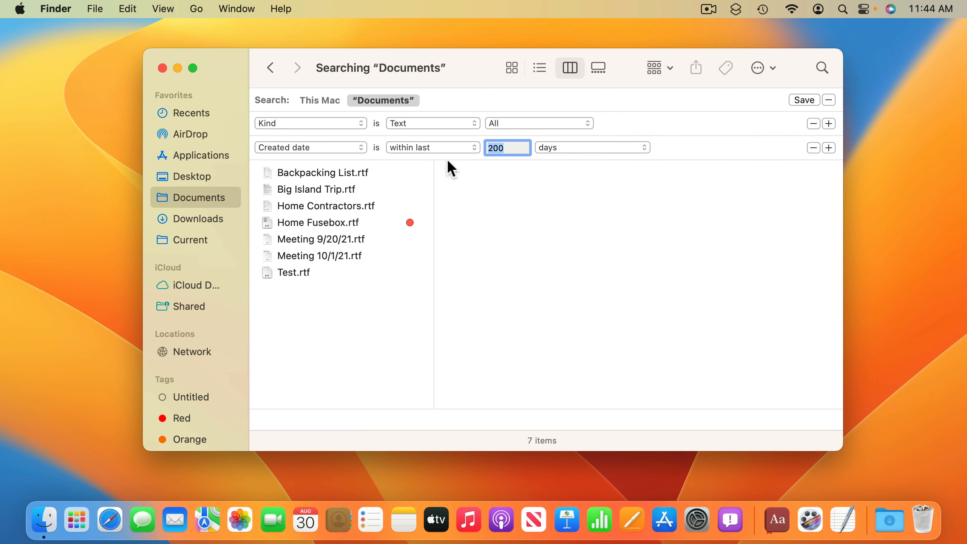
# Step: Save the search as a Smart Folder named "Recent Text Documents" in Saved Searches and keep it added to the sidebar
pyautogui.click(802, 100)
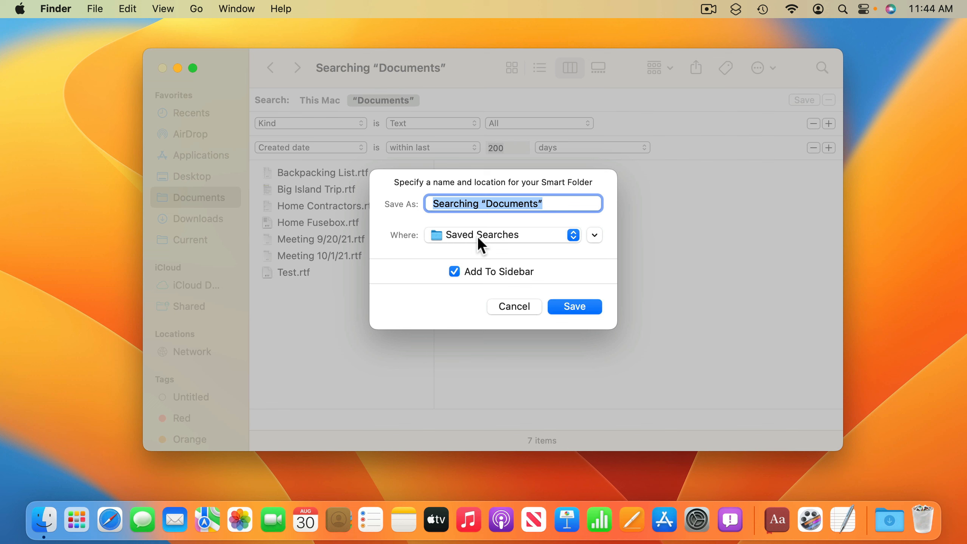
pyautogui.write('Rece')
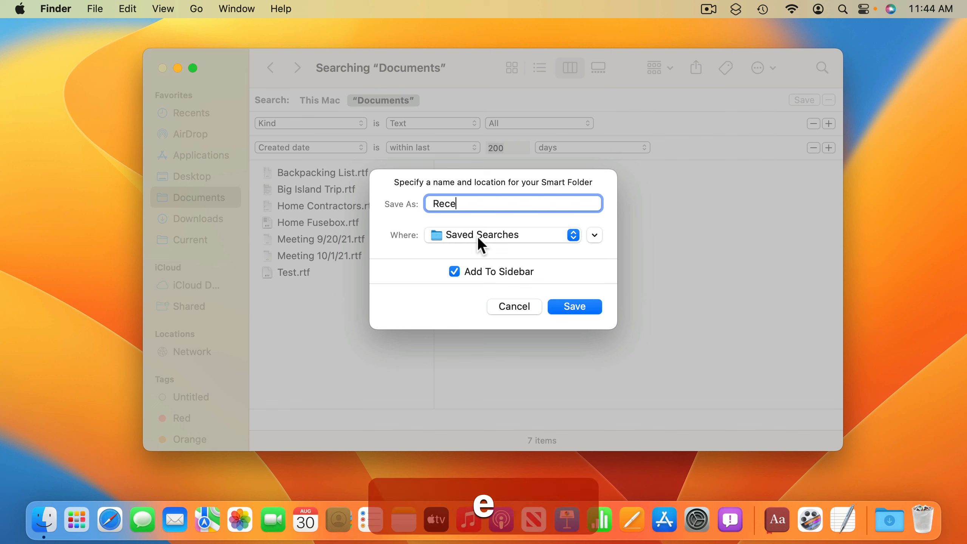
pyautogui.write('nt Text Documents')
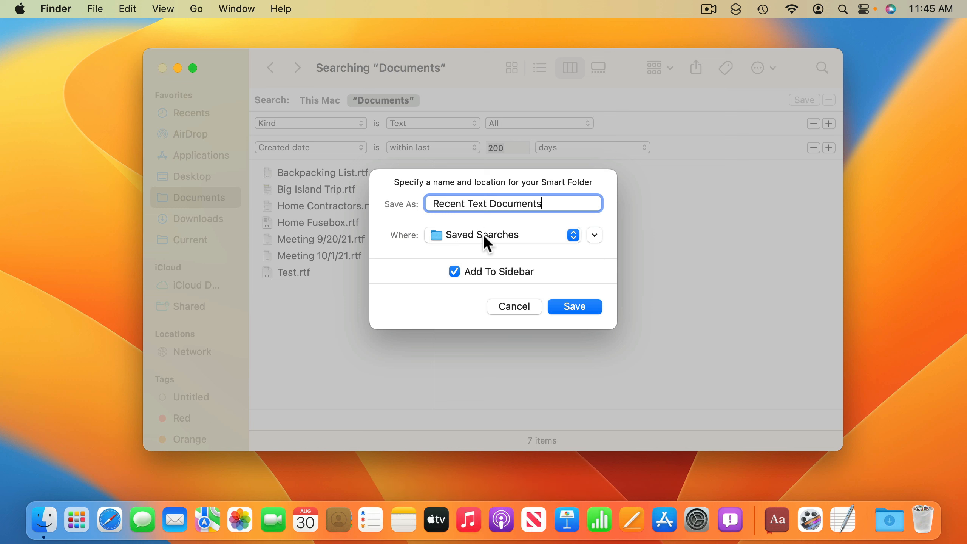
pyautogui.click(511, 236)
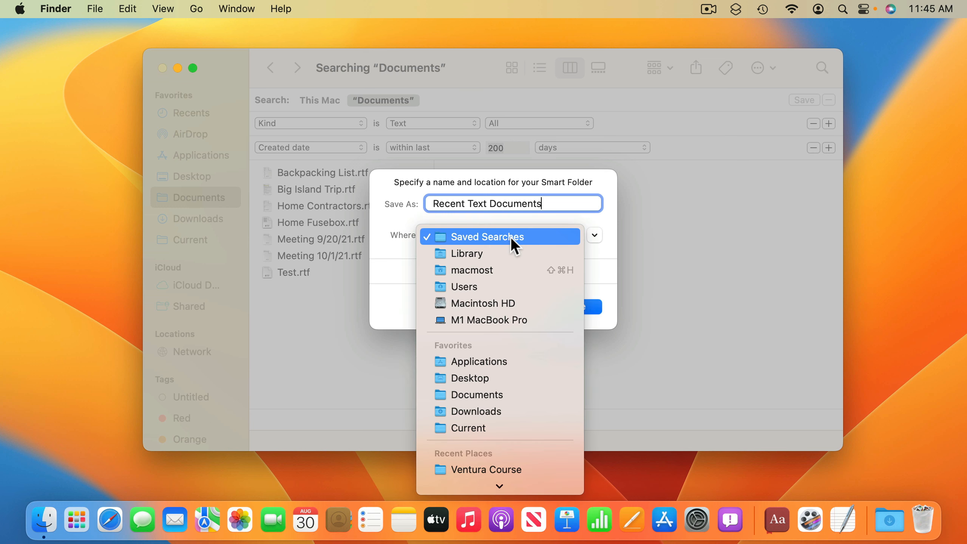
pyautogui.click(389, 248)
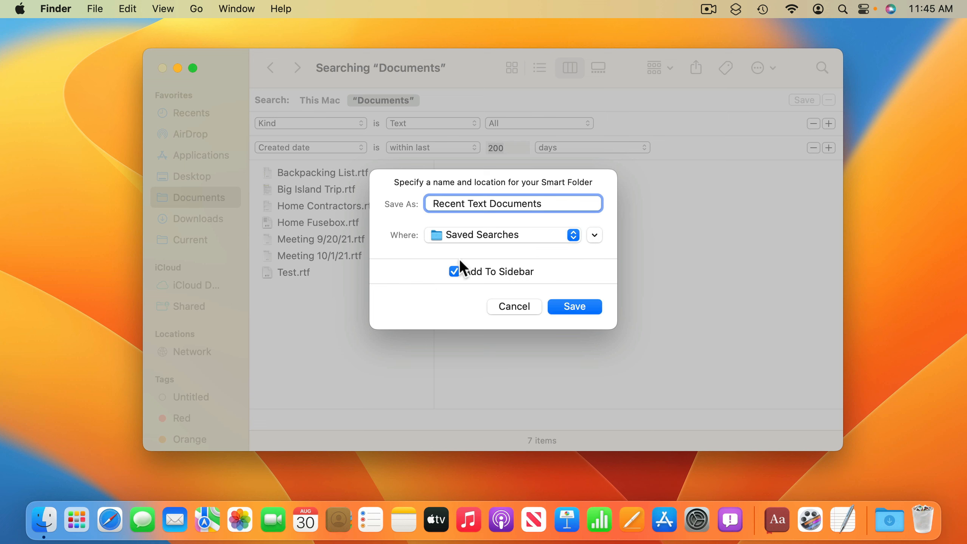
pyautogui.click(578, 307)
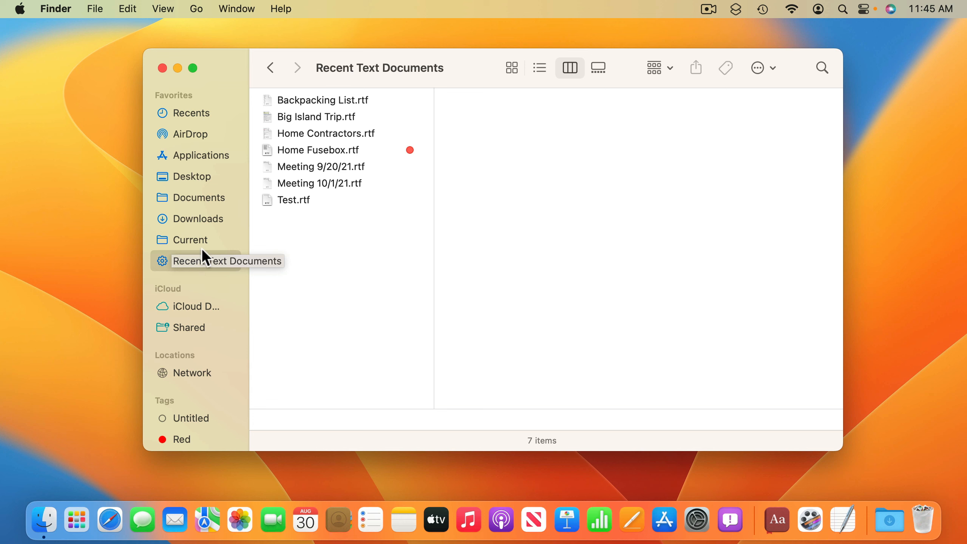
# Step: View the Current and Documents folders, and return to the Recent Text Documents Smart Folder
pyautogui.click(197, 238)
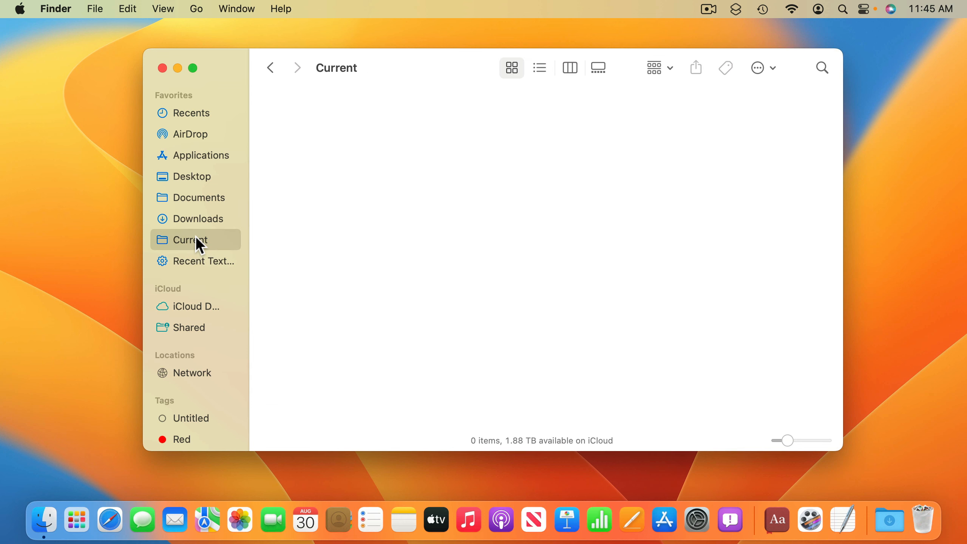
pyautogui.click(190, 198)
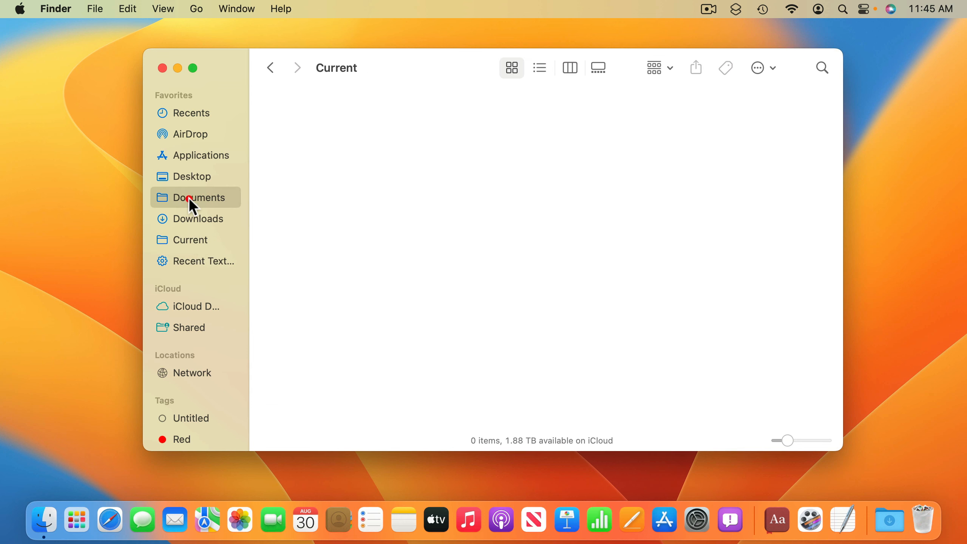
pyautogui.click(197, 262)
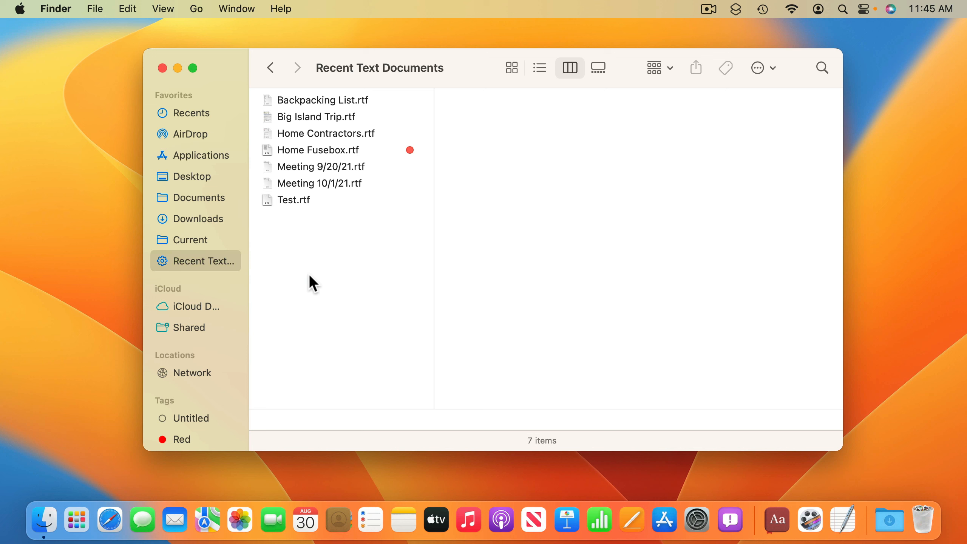
# Step: Search the Documents folder using the Tags attribute, with the condition that tags match "Red"
pyautogui.click(211, 197)
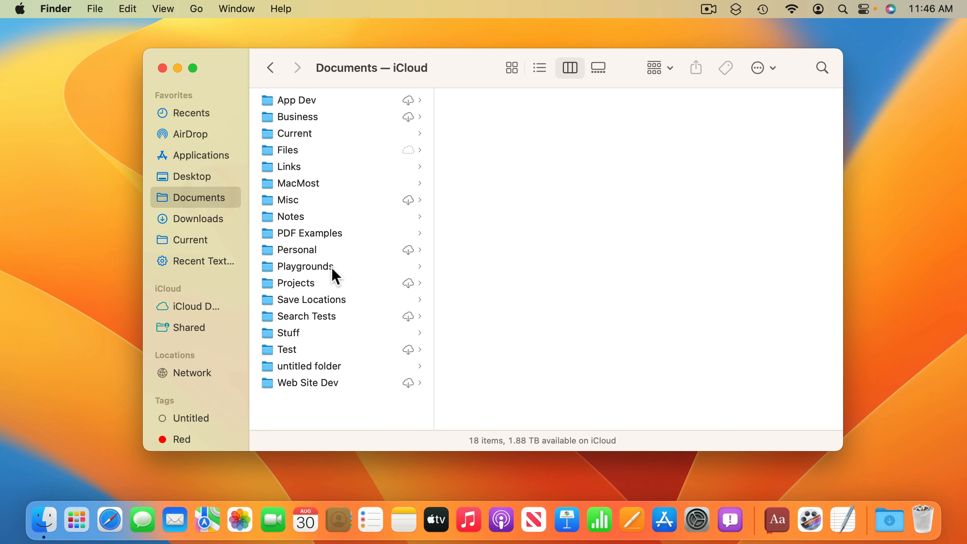
pyautogui.press('super+f')
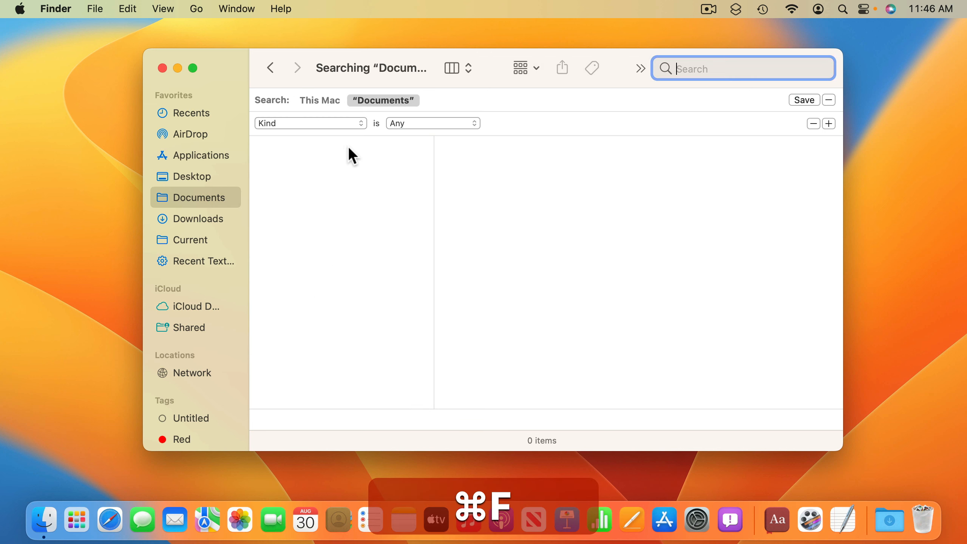
pyautogui.click(324, 124)
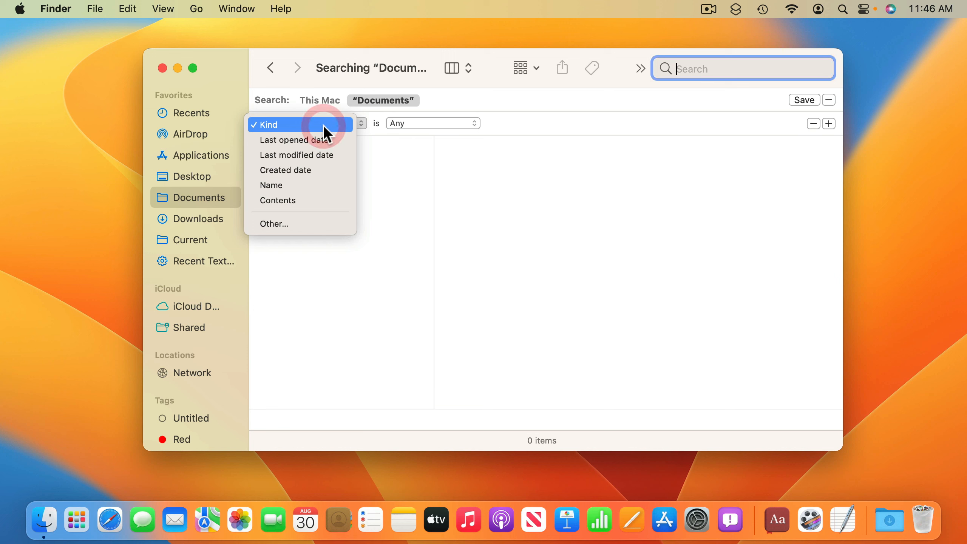
pyautogui.click(306, 223)
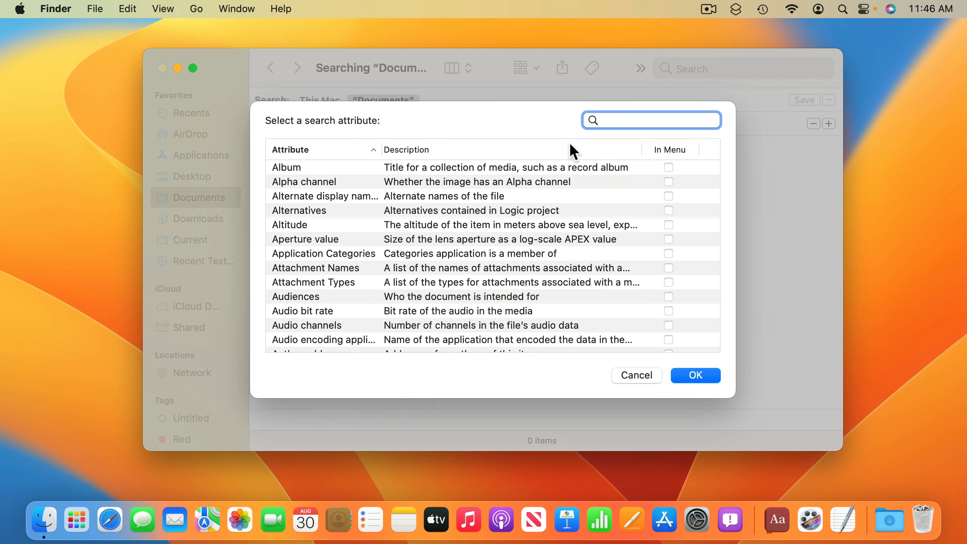
pyautogui.write('tag')
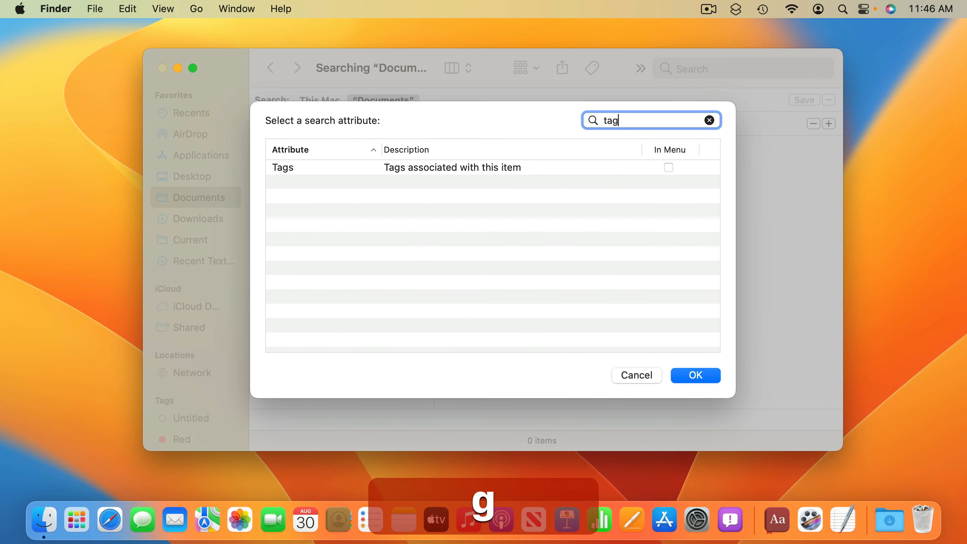
pyautogui.click(286, 168)
pyautogui.press('Return')
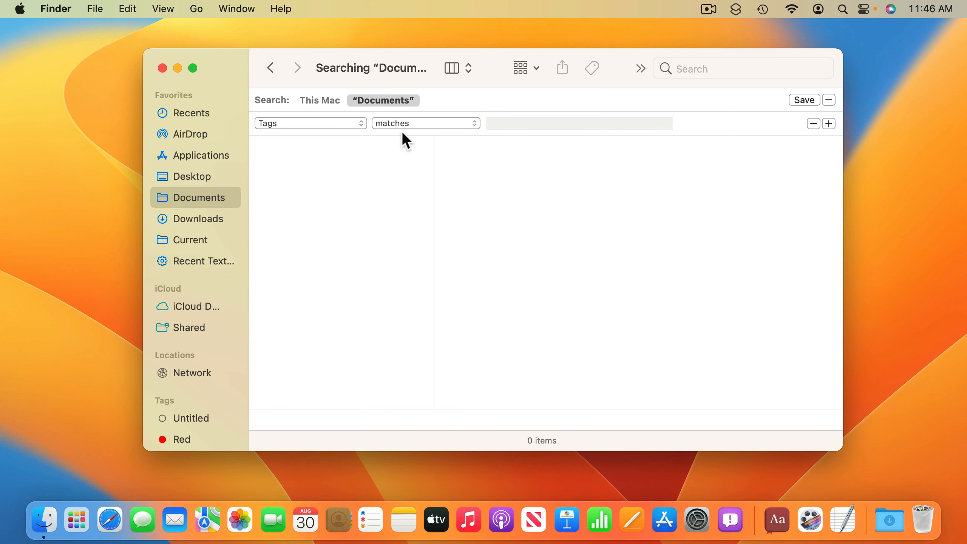
pyautogui.click(498, 124)
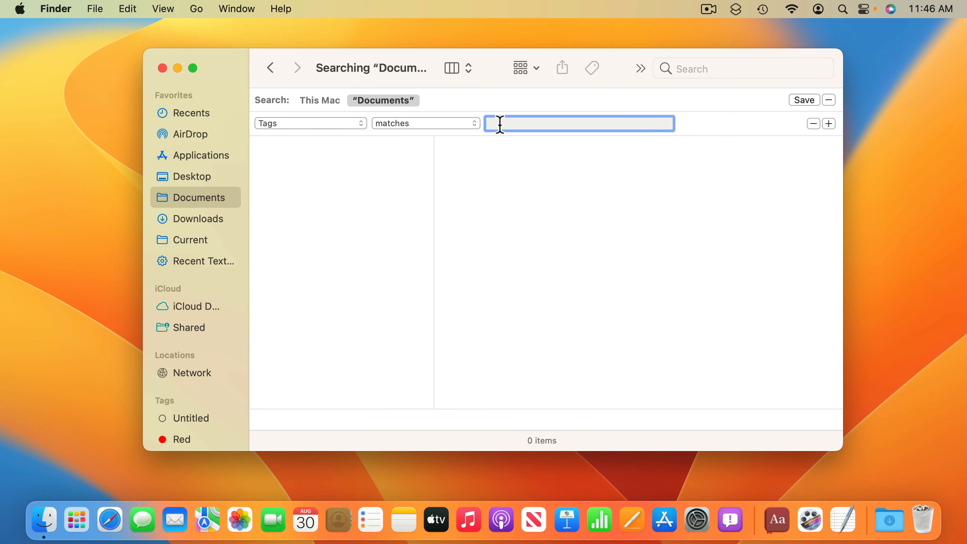
pyautogui.write('Red')
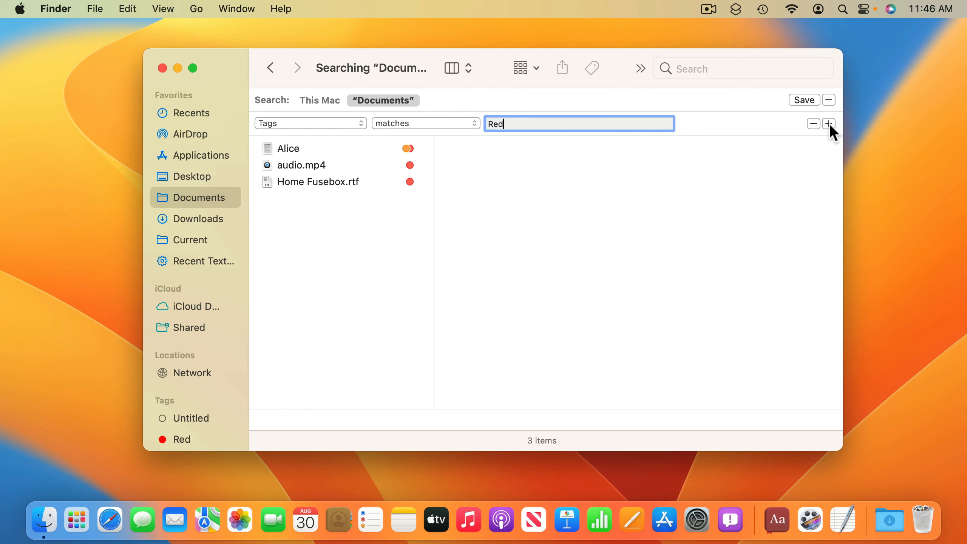
# Step: Add a nested group requiring any of its conditions to be true, with a first condition that tags match "Red"
pyautogui.press('alt')
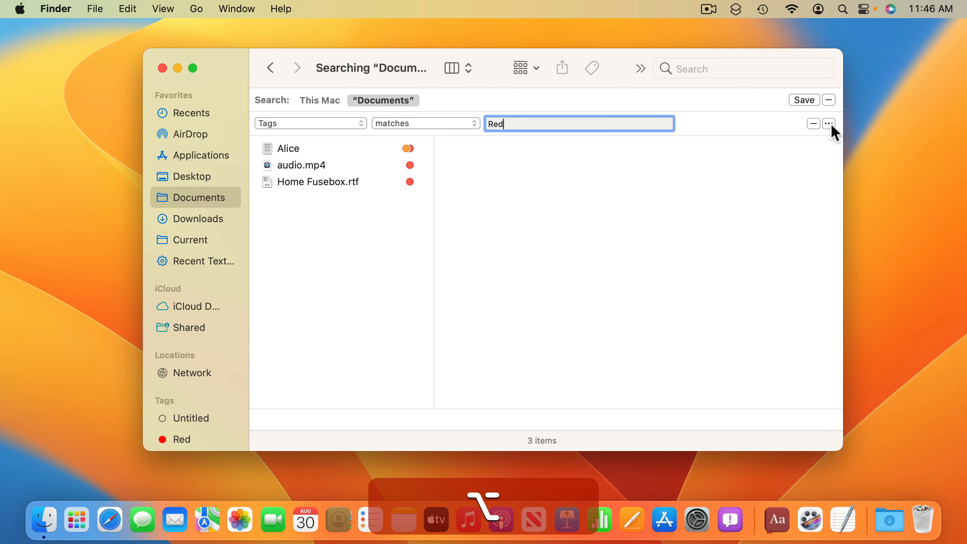
pyautogui.keyDown('alt'); pyautogui.click(830, 124); pyautogui.keyUp('alt')
pyautogui.click(315, 149)
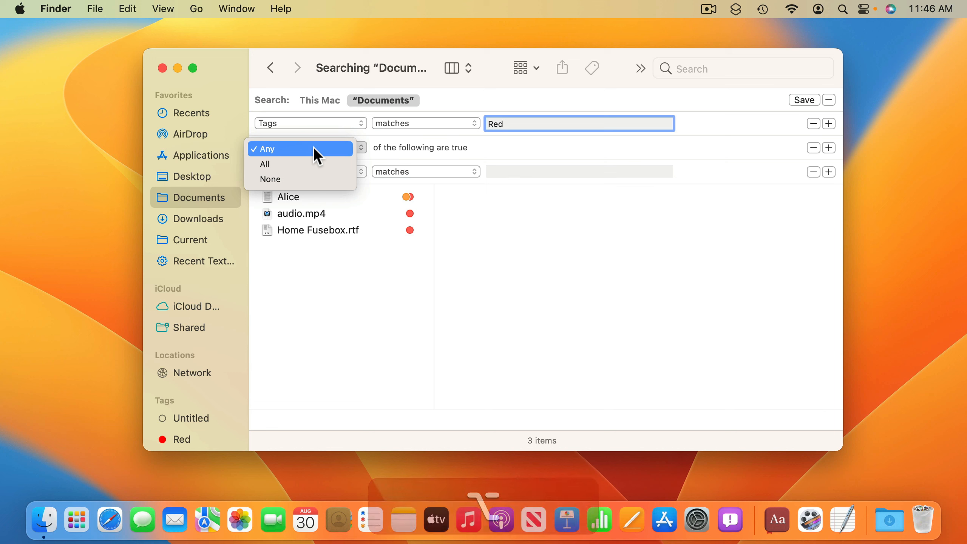
pyautogui.click(421, 144)
pyautogui.click(335, 173)
pyautogui.click(317, 272)
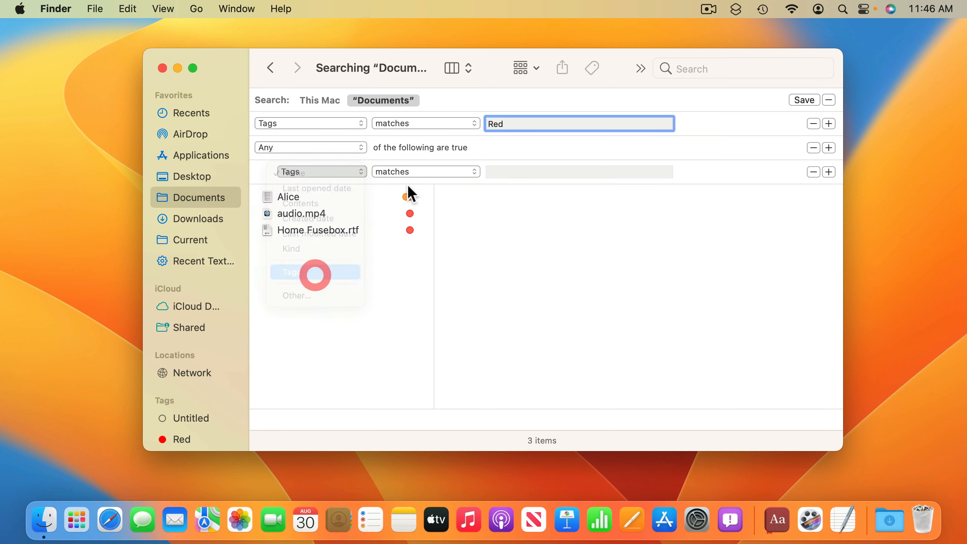
pyautogui.write('Red')
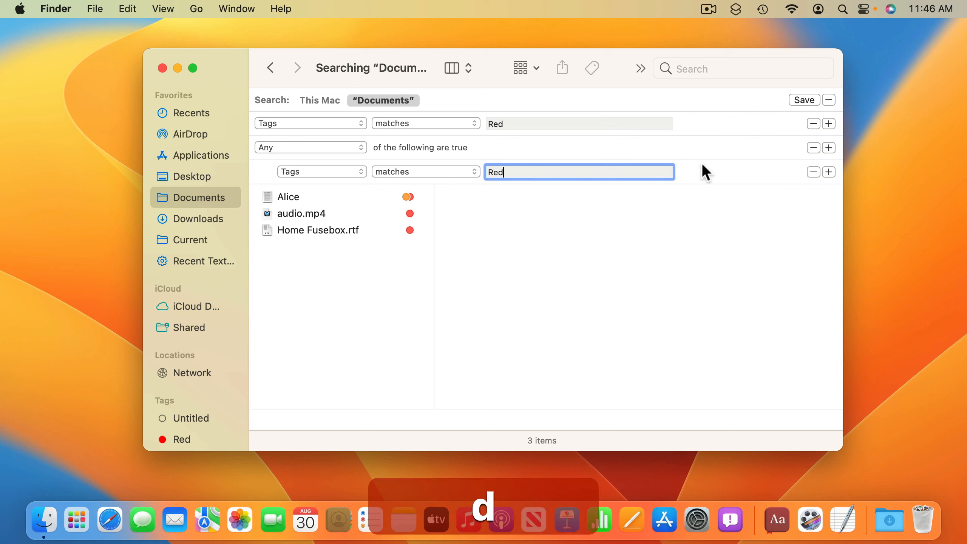
# Step: Add a condition to the Any group that tags match "Work", and remove the standalone Red tag condition above the group
pyautogui.click(829, 172)
pyautogui.click(304, 196)
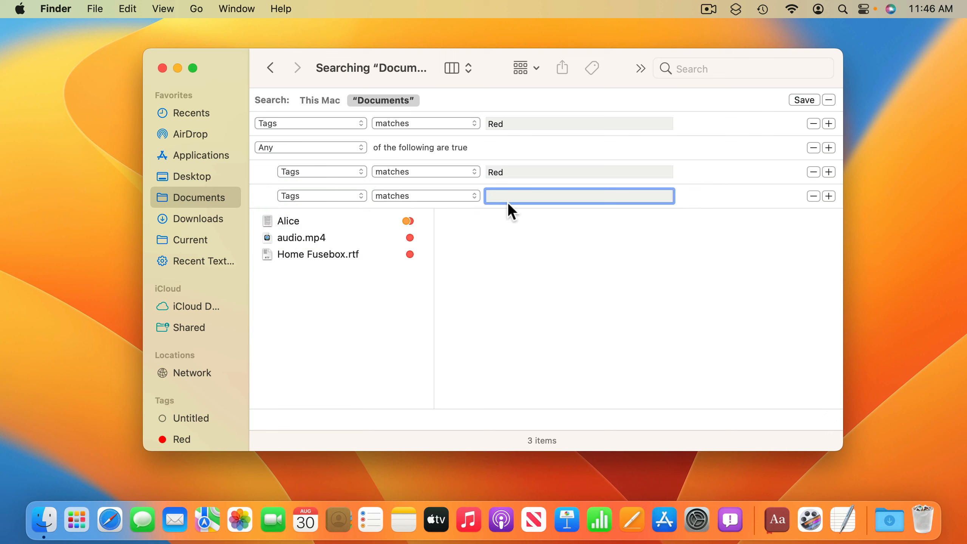
pyautogui.write('Work')
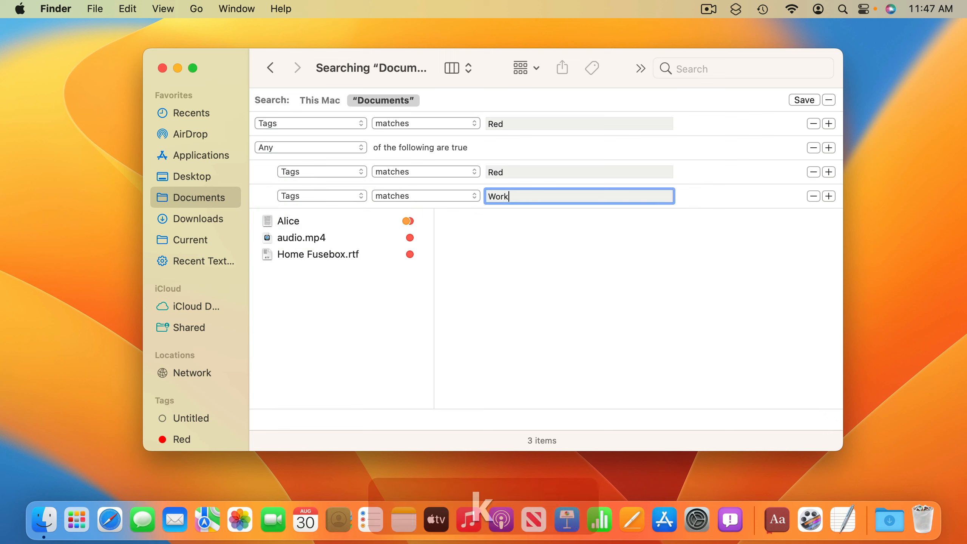
pyautogui.click(813, 124)
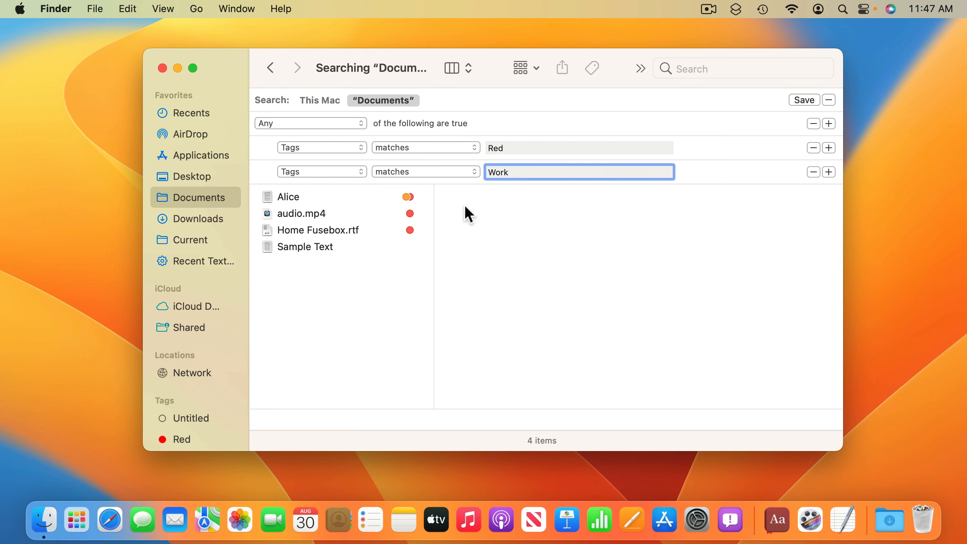
# Step: Save the tag search as a Smart Folder named "Red OR Work" in Documents, without adding it to the sidebar
pyautogui.click(806, 97)
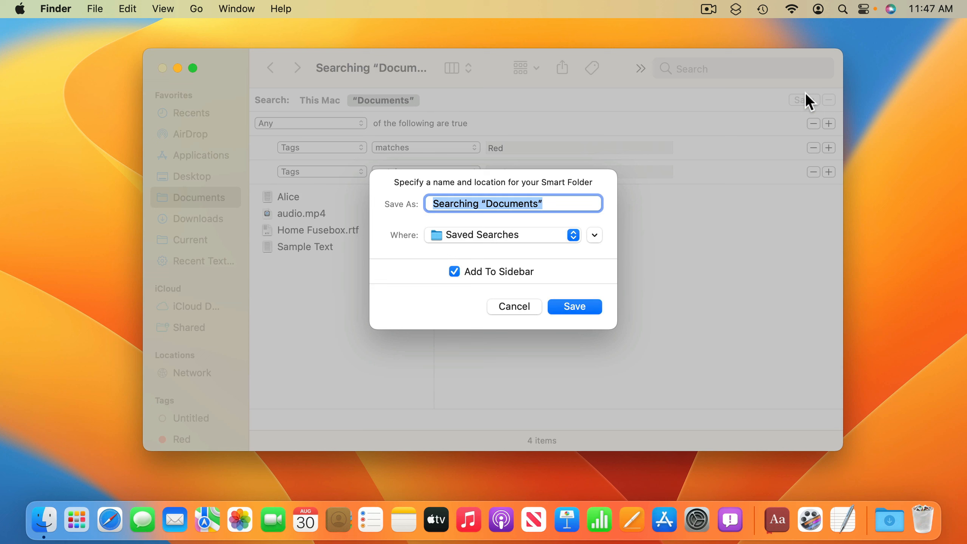
pyautogui.write('Red OR W')
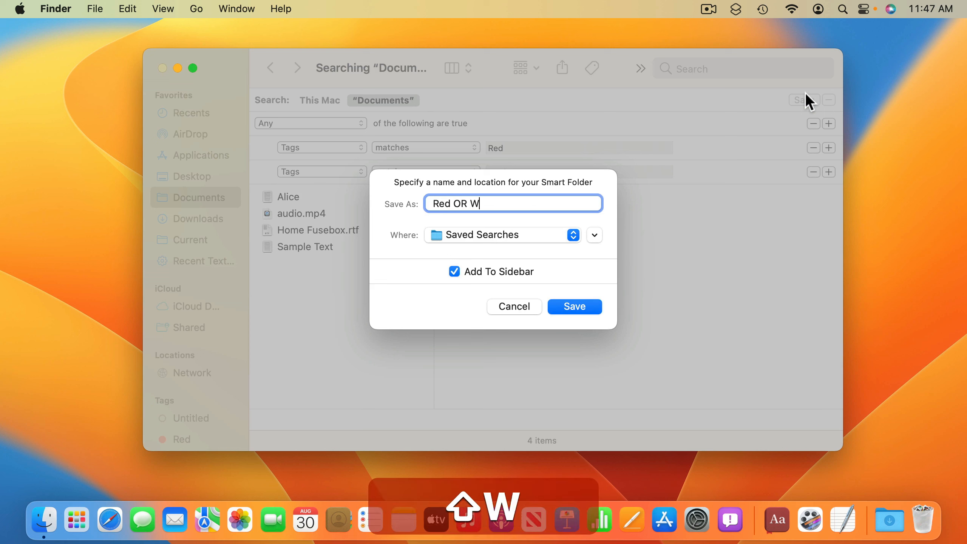
pyautogui.write('ork')
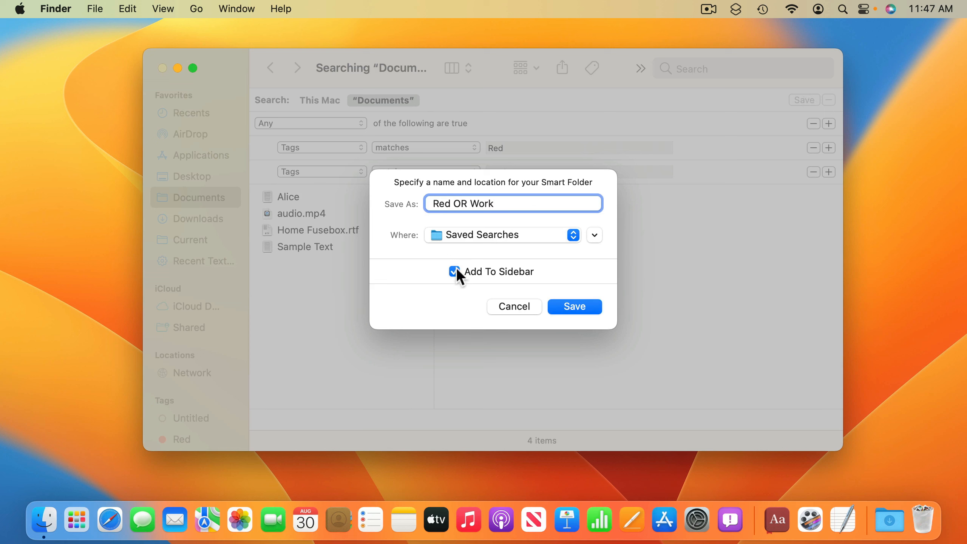
pyautogui.click(485, 235)
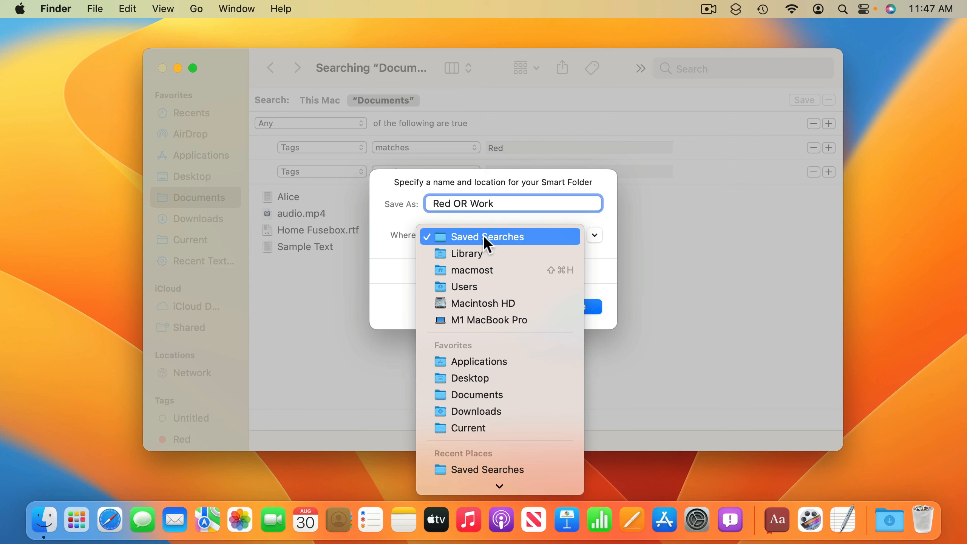
pyautogui.click(490, 394)
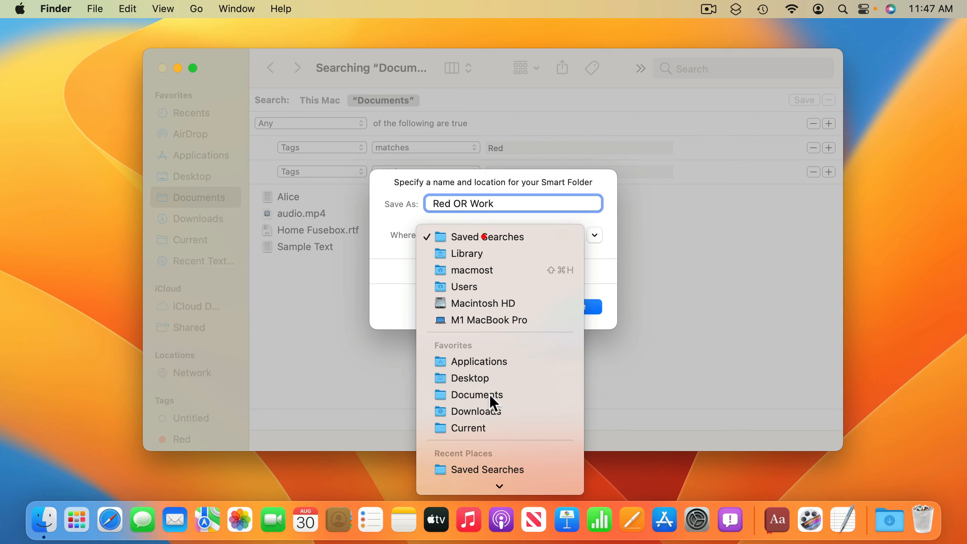
pyautogui.click(484, 272)
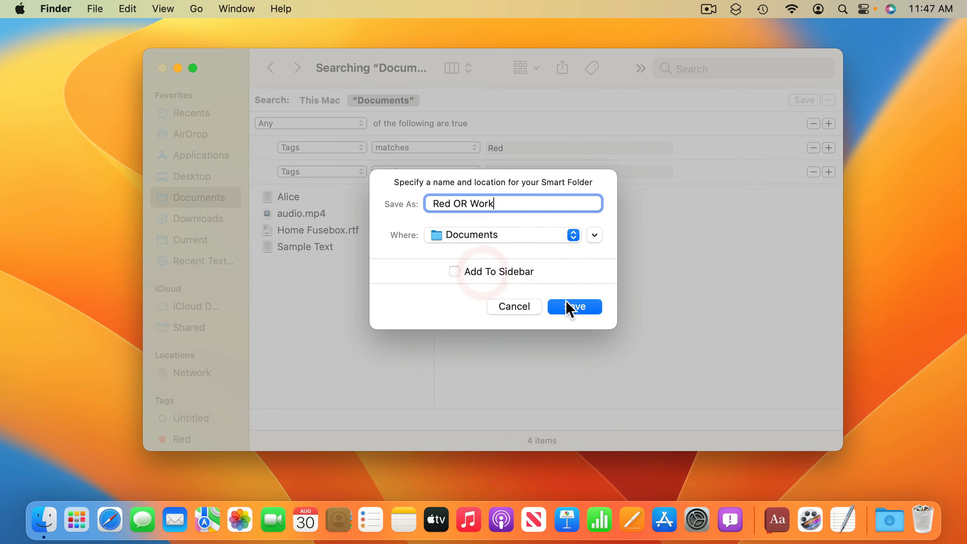
pyautogui.click(572, 307)
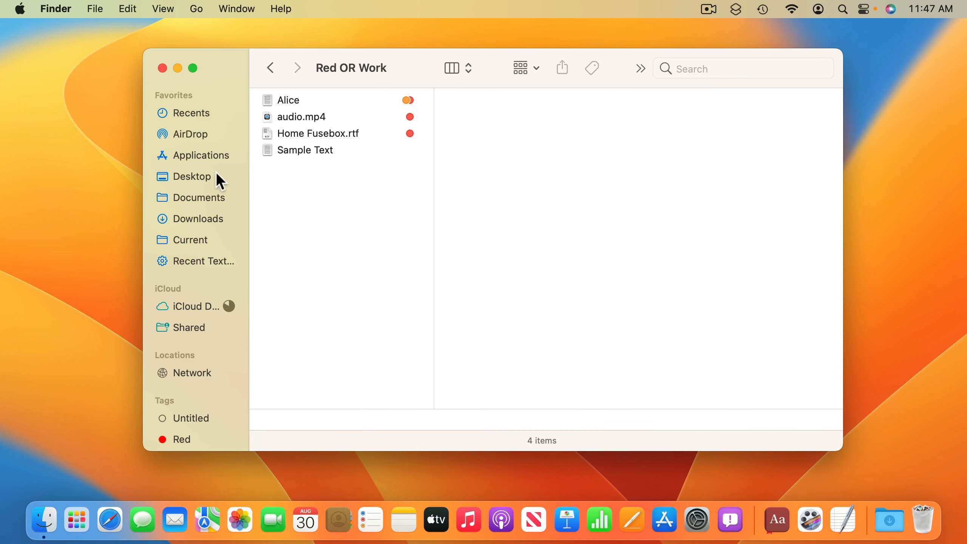
# Step: View the contents of the Red OR Work Smart Folder from within the Documents folder
pyautogui.click(201, 190)
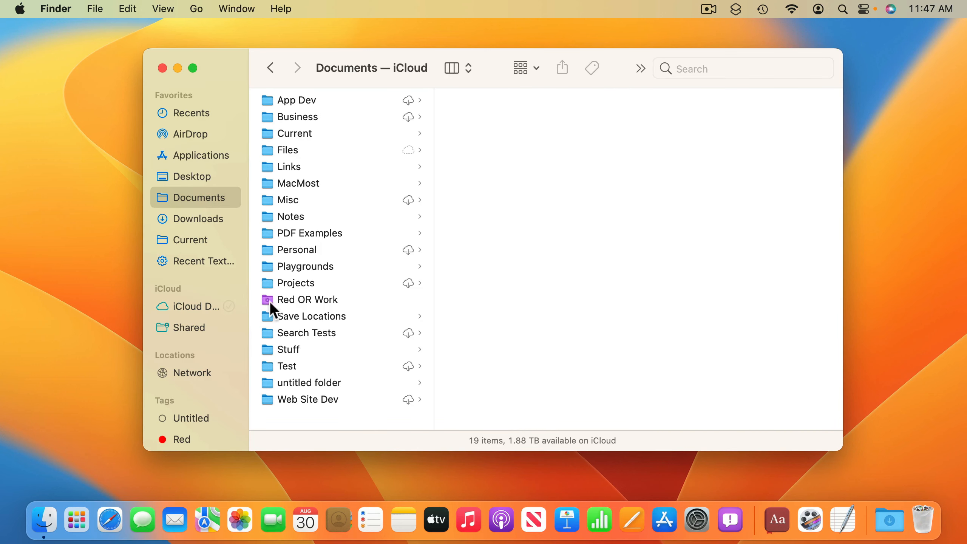
pyautogui.click(286, 298)
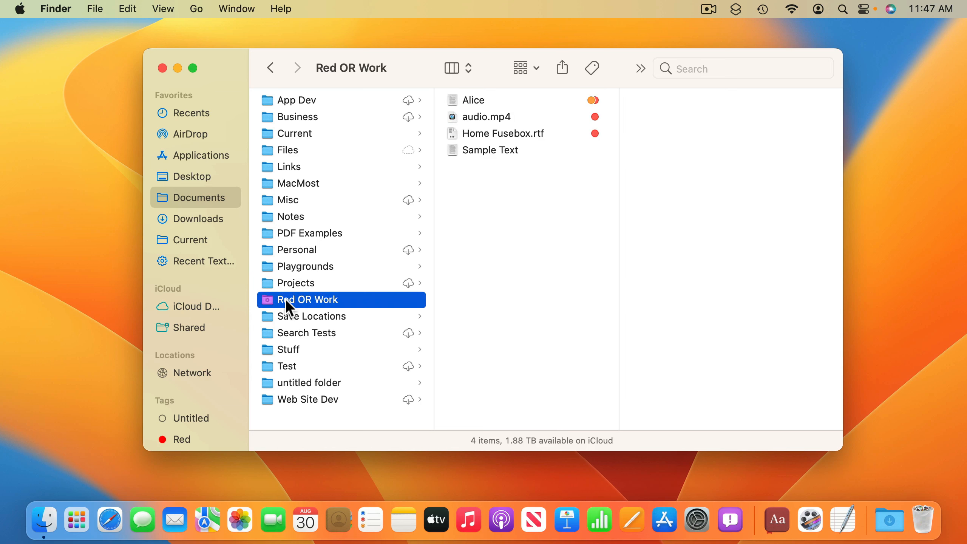